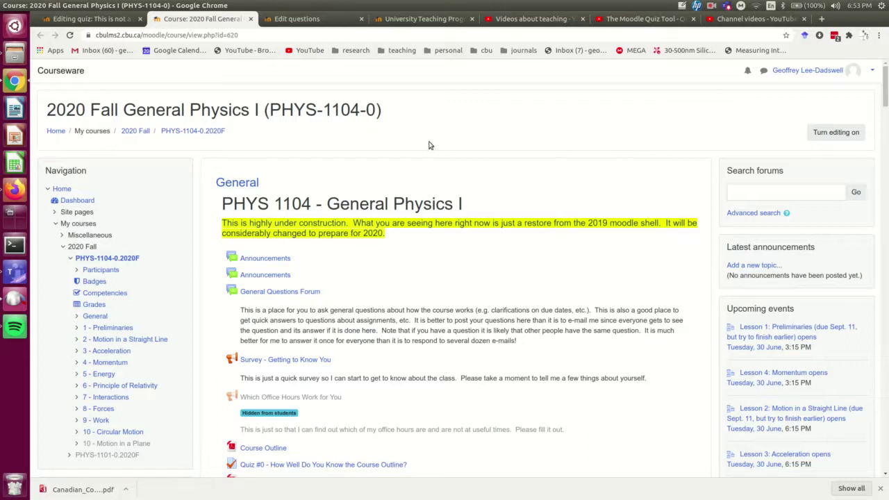
# Turn editing on for the course page
pyautogui.click(833, 136)
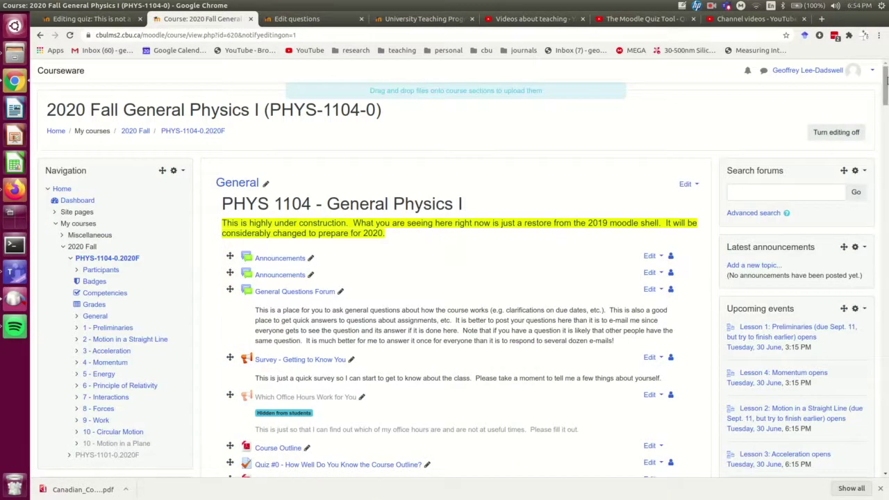
pyautogui.moveTo(884, 84); pyautogui.dragTo(884, 448)
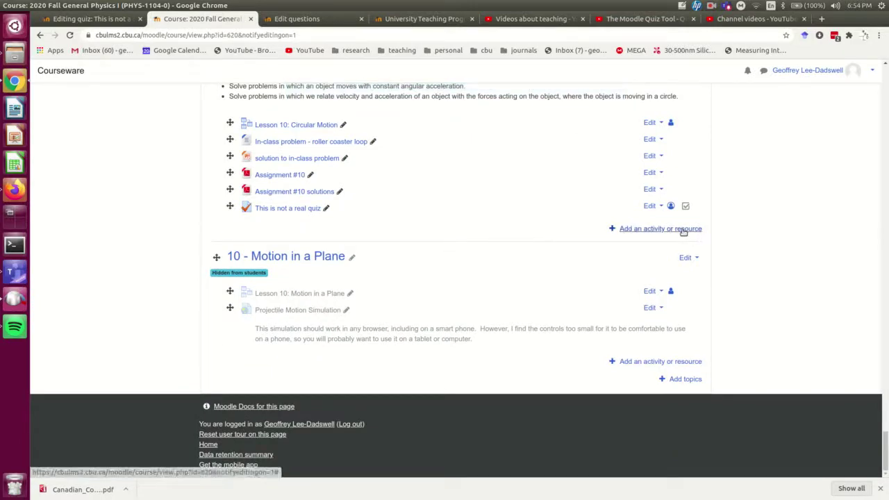
pyautogui.scroll(3, 363, 250)
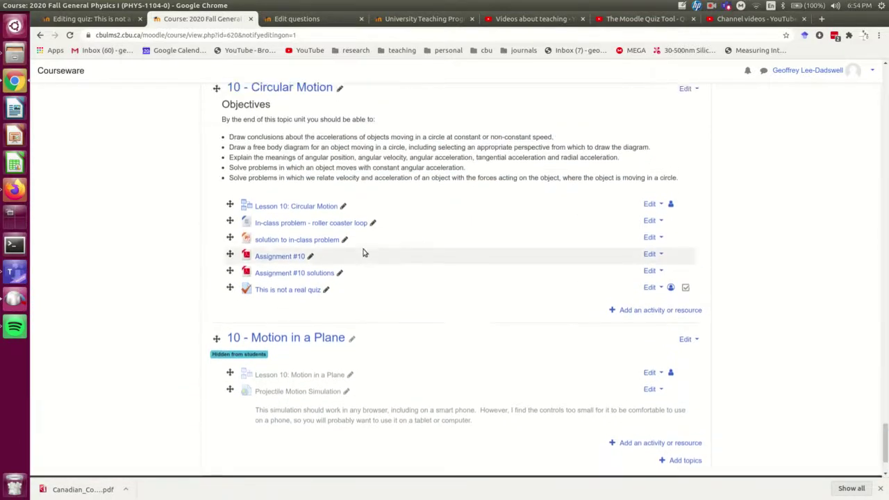
pyautogui.scroll(-1, 340, 189)
# Add a new Quiz activity to the 10 - Circular Motion section
pyautogui.click(619, 302)
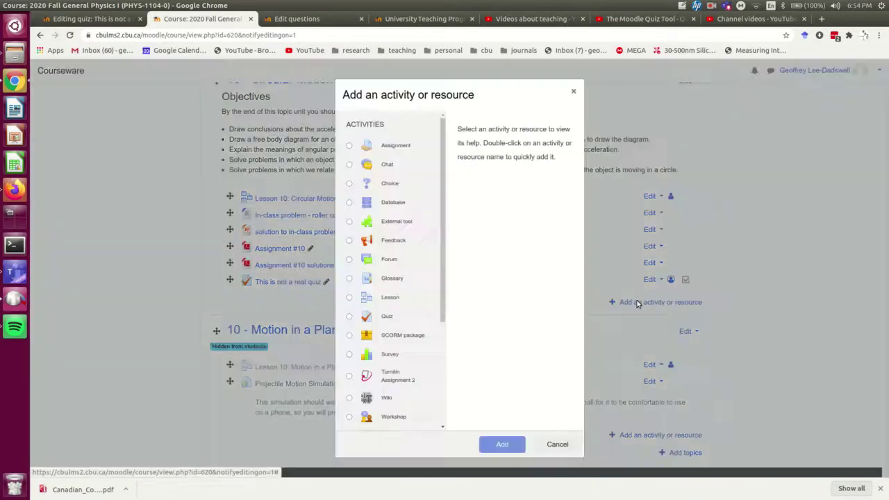
pyautogui.scroll(-3, 370, 256)
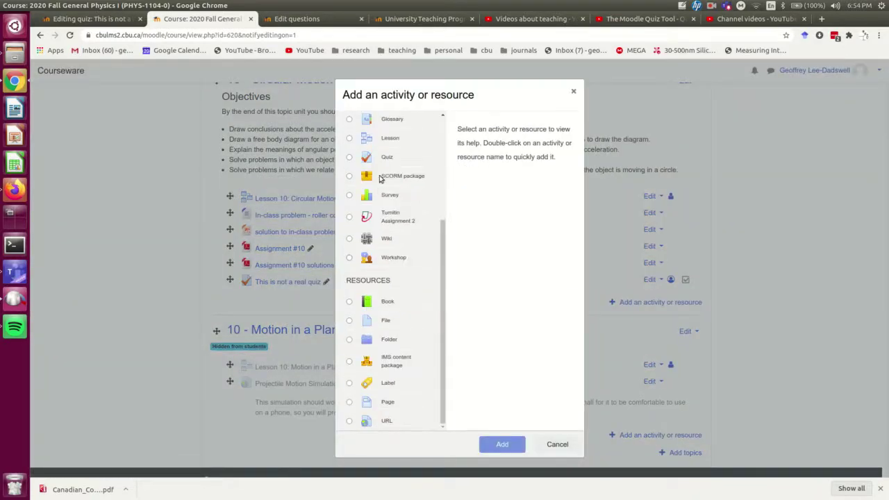
pyautogui.scroll(3, 369, 198)
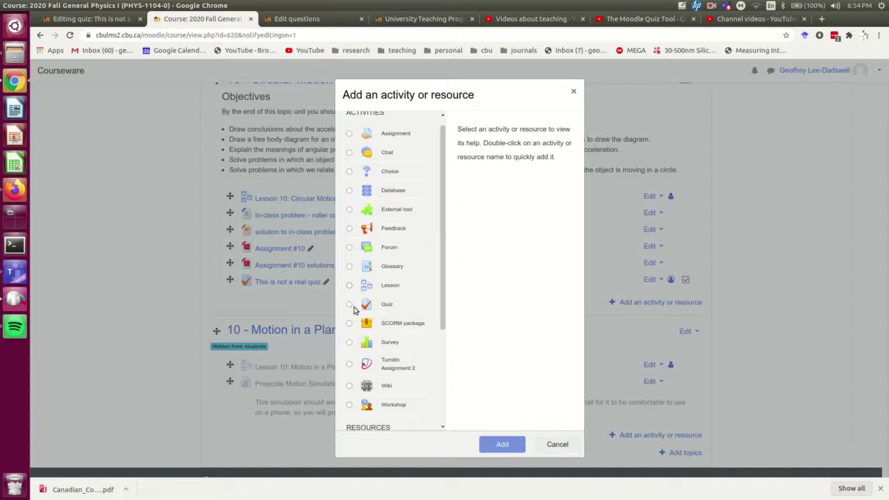
pyautogui.click(349, 305)
pyautogui.click(502, 444)
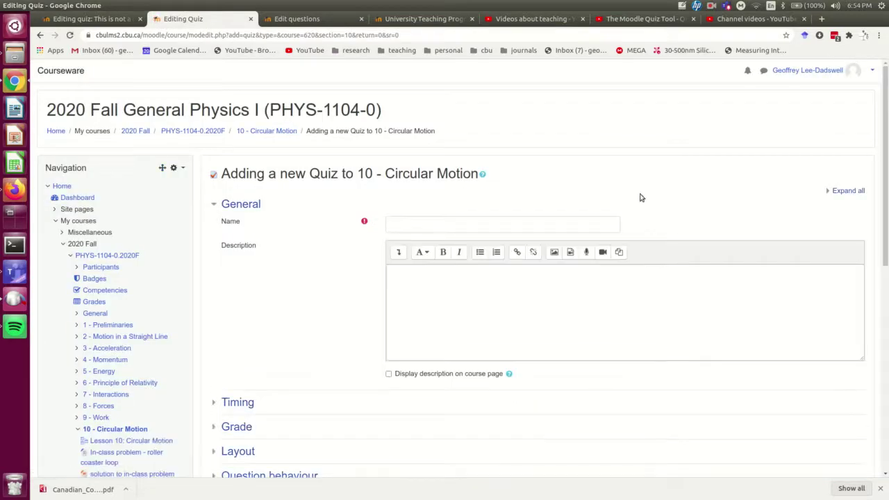
# Name the quiz 'Sample Interactive Quiz', add a 'blah blah blah...' description, and display it on the course page
pyautogui.click(405, 225)
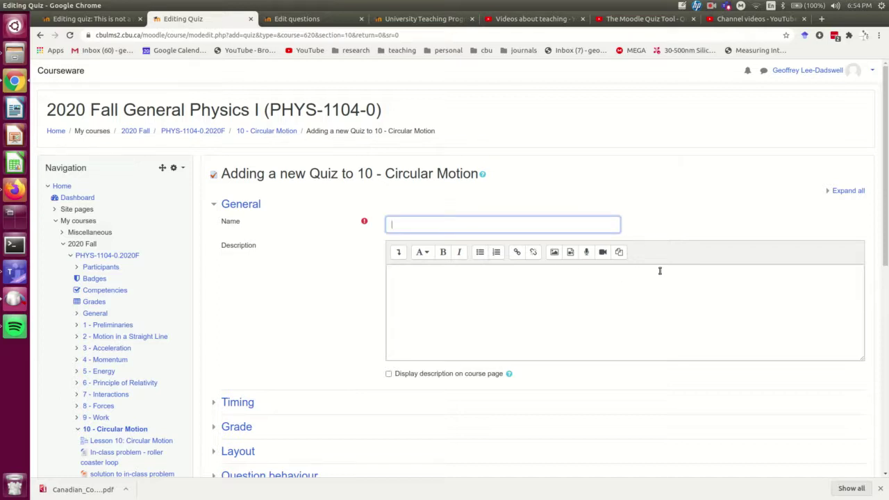
pyautogui.write('Sample Interactive Quiz')
pyautogui.click(595, 299)
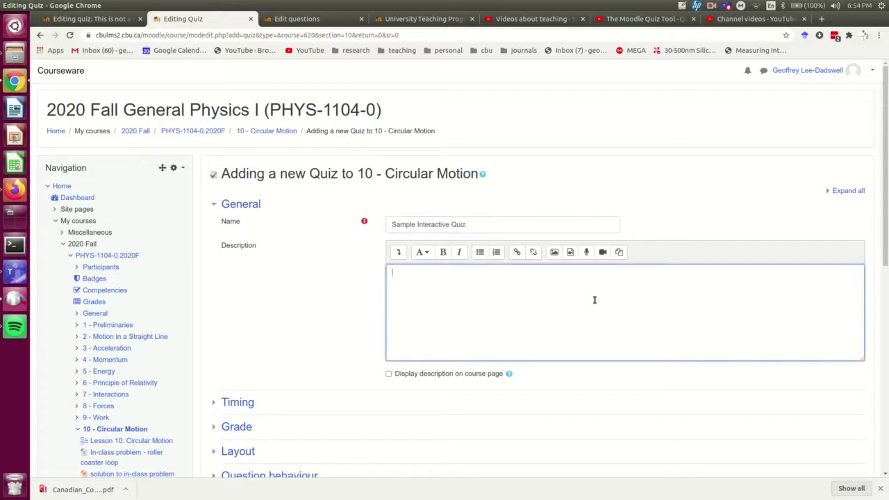
pyautogui.write('blah blah blah...')
pyautogui.click(389, 373)
# Enable the open and close dates, keeping opening on the 26th and closing on the 27th
pyautogui.scroll(-3, 321, 301)
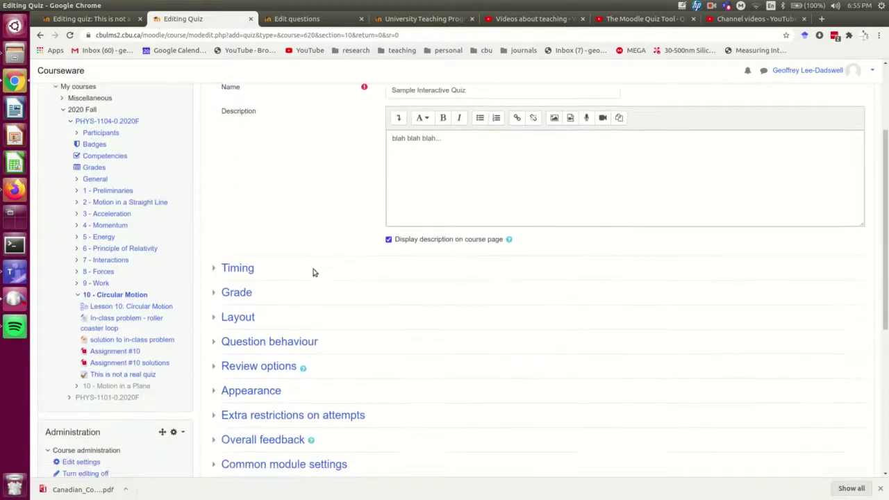
pyautogui.scroll(-2, 312, 272)
pyautogui.click(236, 207)
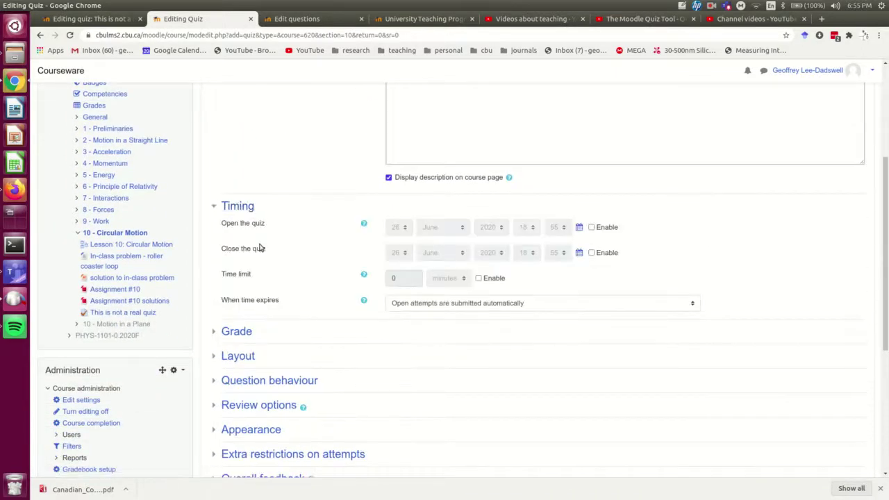
pyautogui.click(591, 228)
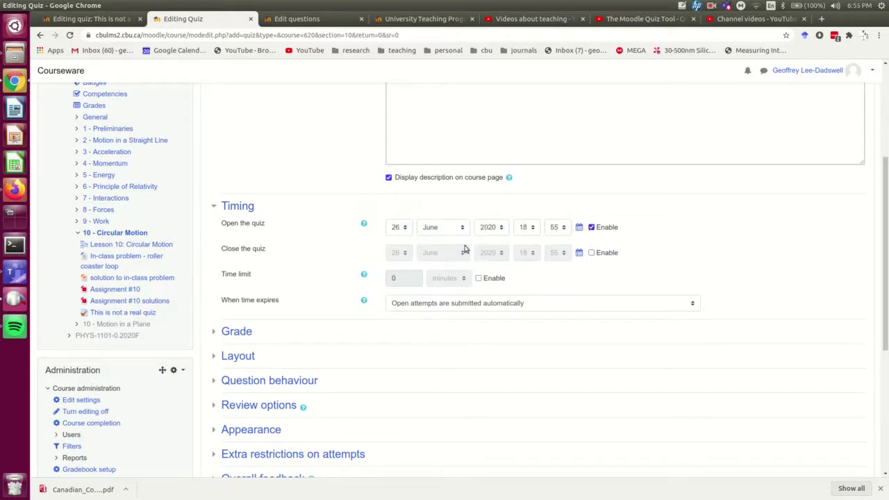
pyautogui.click(591, 253)
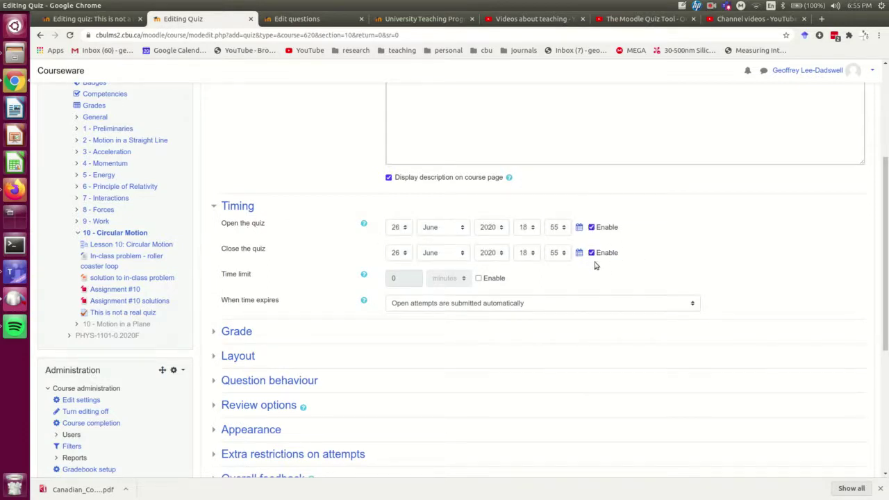
pyautogui.click(394, 245)
pyautogui.click(353, 271)
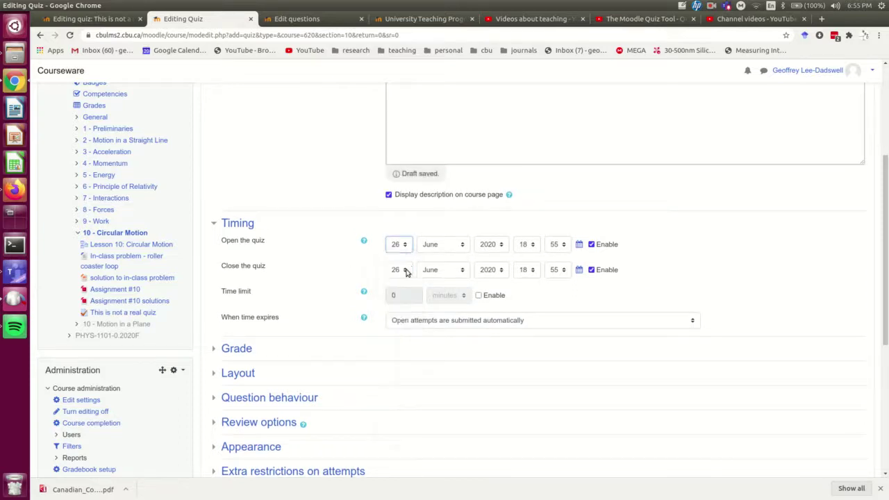
pyautogui.click(406, 272)
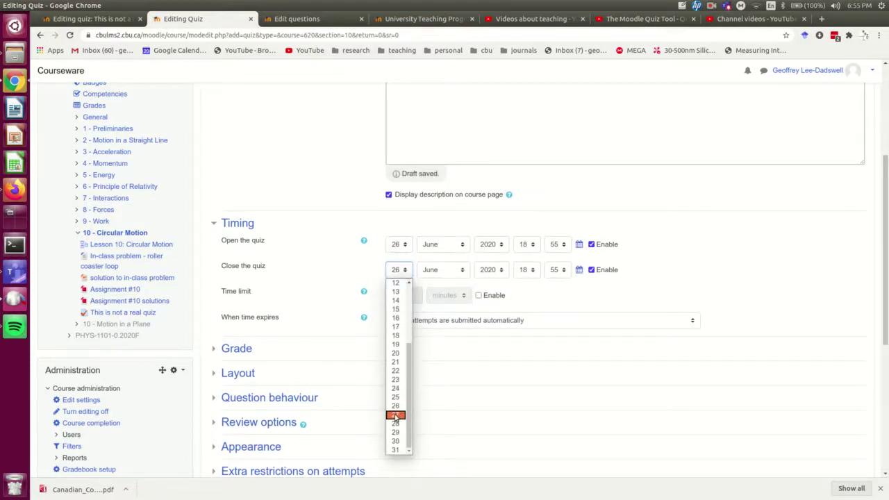
pyautogui.click(395, 416)
# Set Attempts allowed to 1
pyautogui.scroll(-3, 368, 278)
pyautogui.click(425, 229)
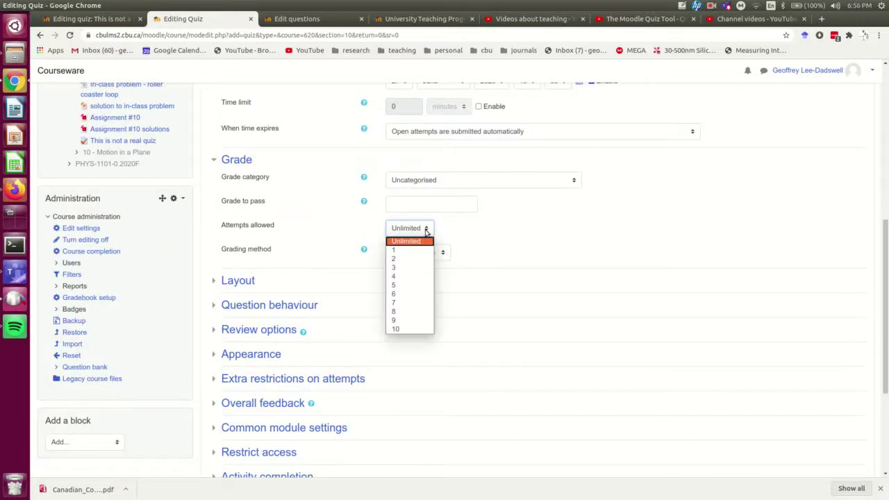
pyautogui.click(415, 251)
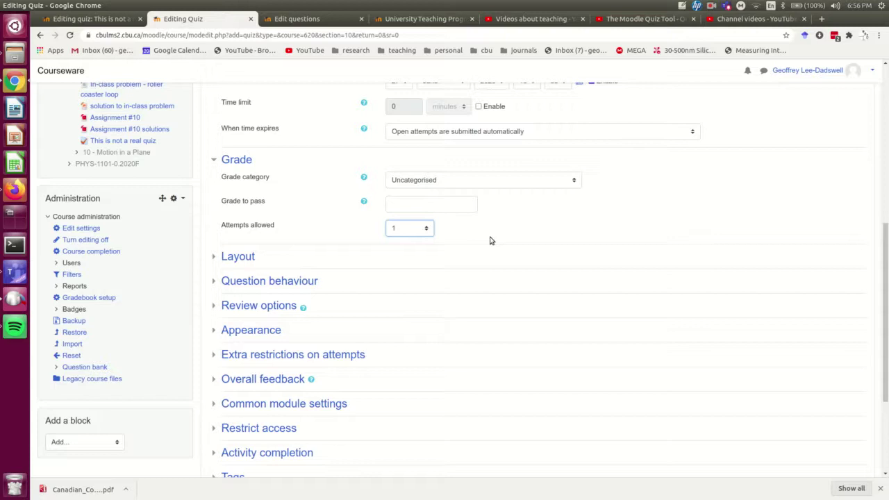
pyautogui.scroll(-2, 313, 222)
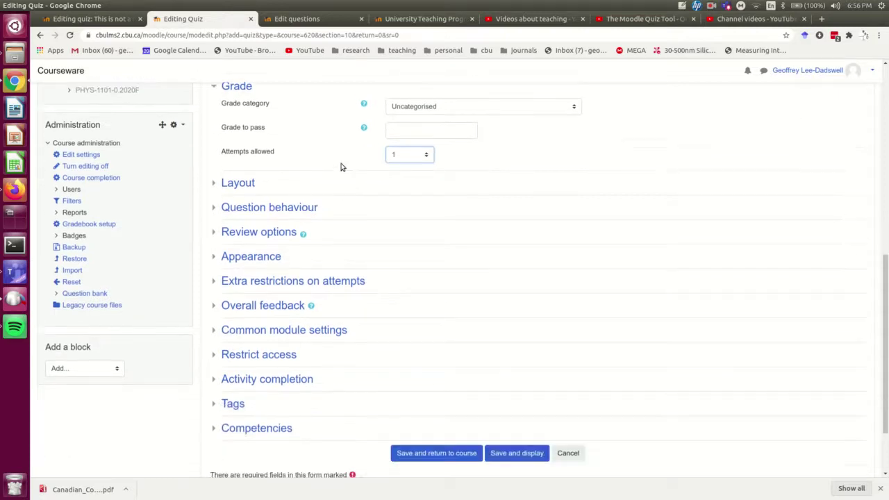
# Set question behaviour to Interactive with multiple tries, leaving Allow redo at No
pyautogui.click(238, 183)
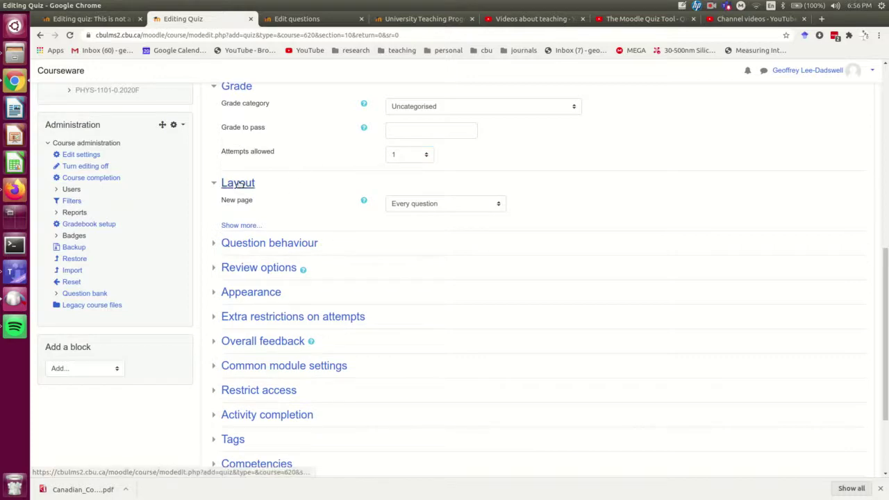
pyautogui.click(245, 183)
pyautogui.click(254, 208)
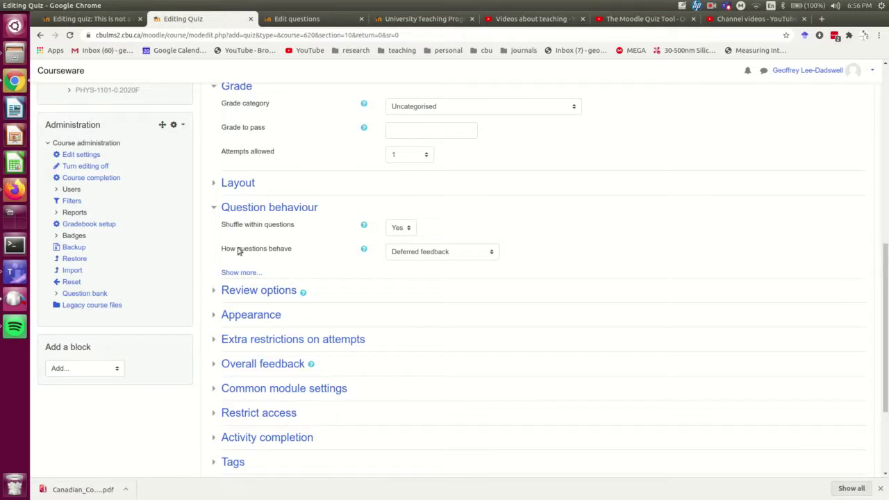
pyautogui.click(459, 253)
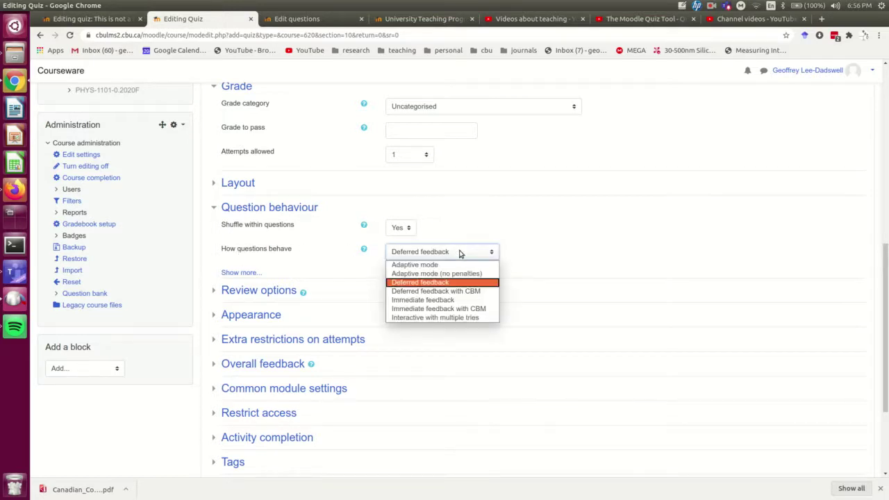
pyautogui.click(456, 318)
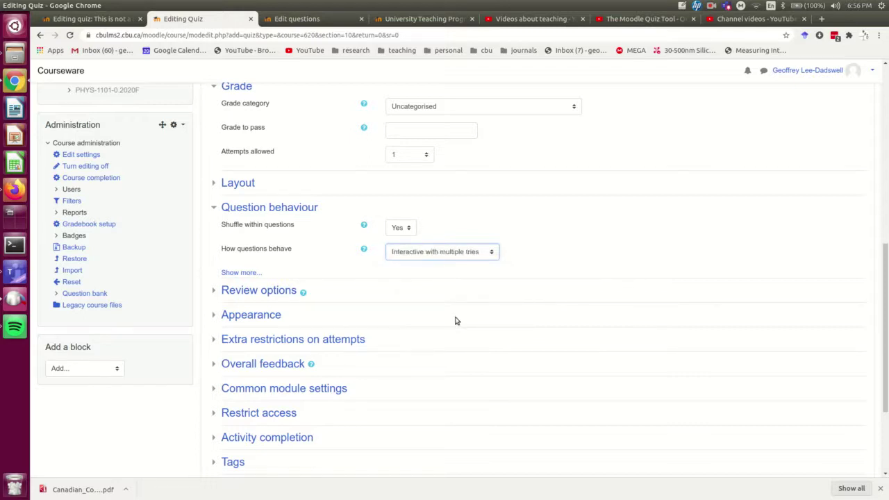
pyautogui.click(236, 274)
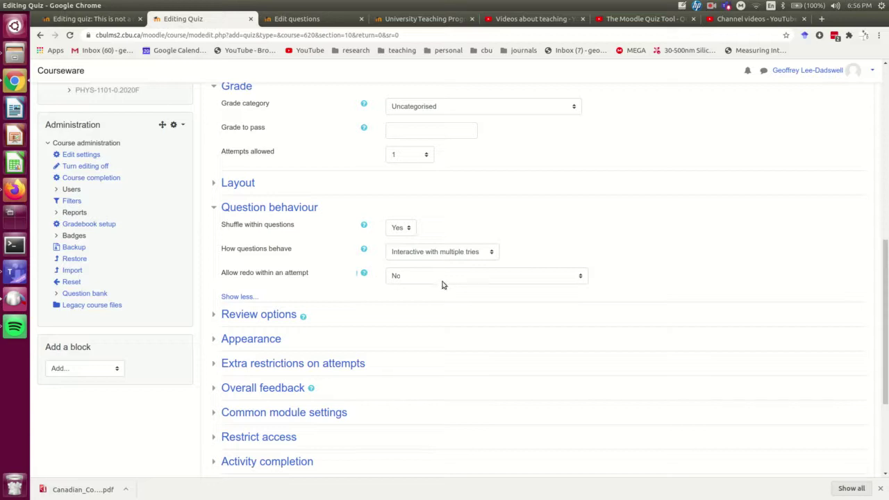
pyautogui.scroll(-1, 313, 252)
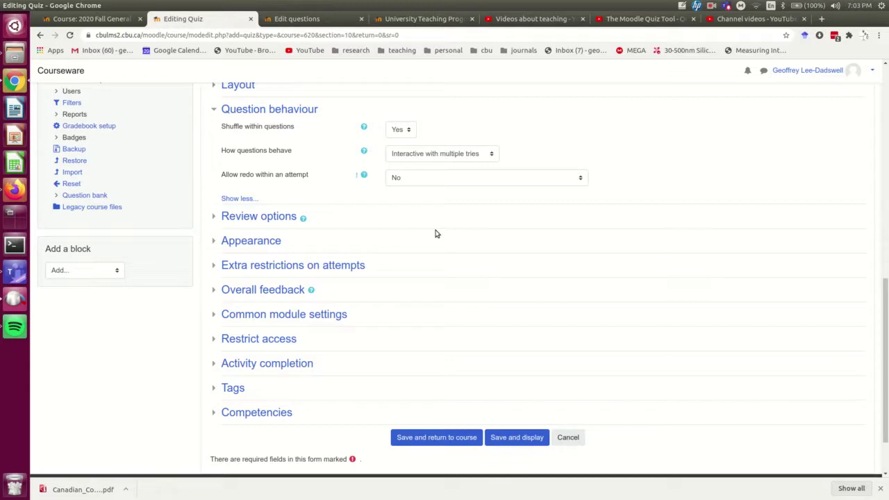
# In Review options, uncheck Marks and Right answer for during the attempt
pyautogui.click(241, 218)
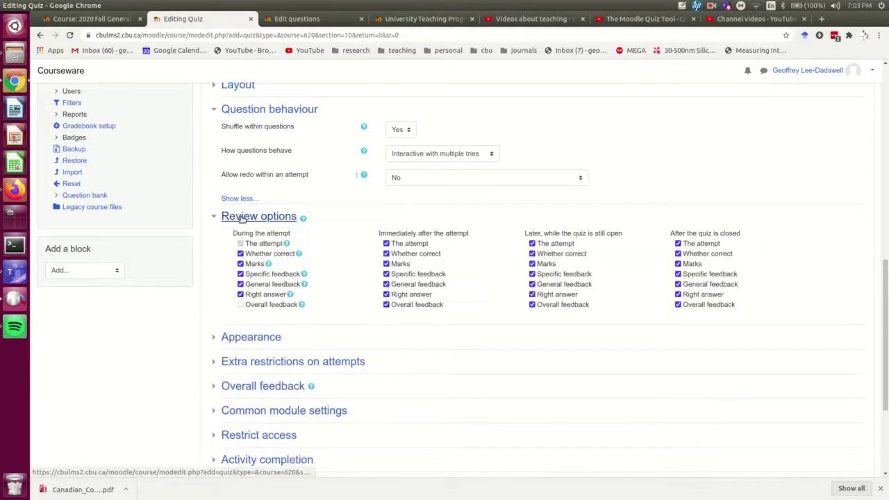
pyautogui.click(241, 264)
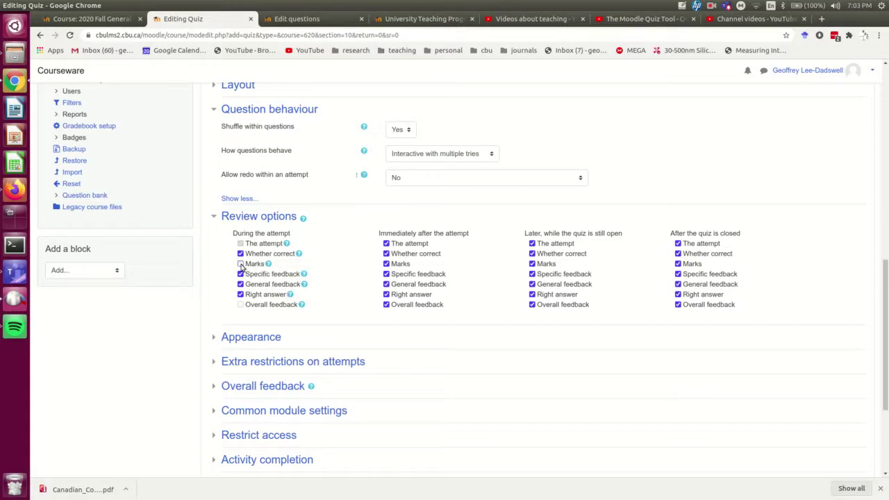
pyautogui.click(291, 295)
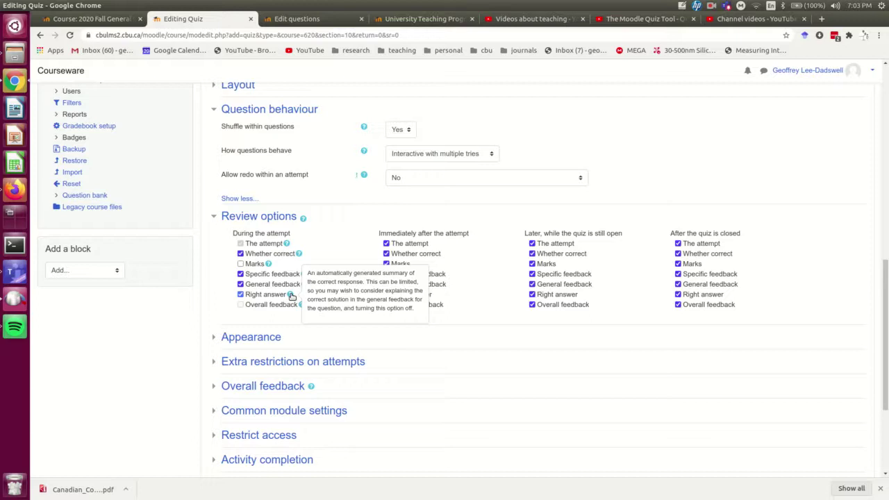
pyautogui.click(241, 294)
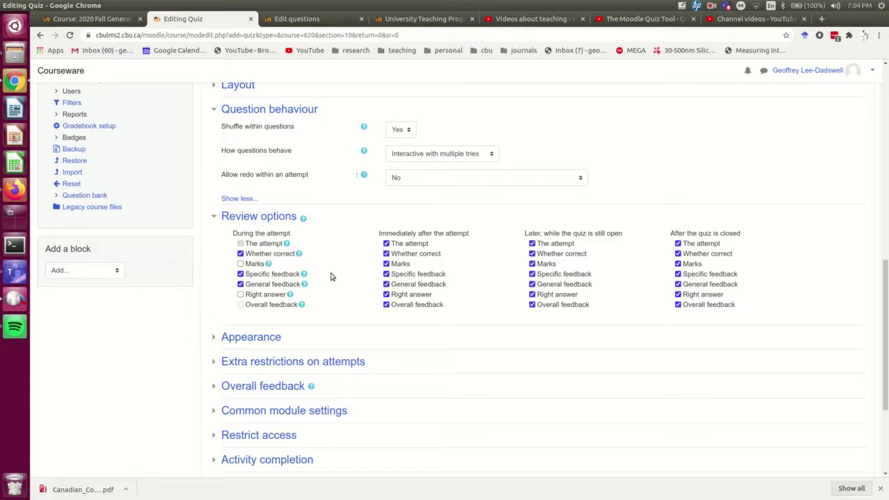
# Look over the Appearance and Extra restrictions on attempts sections, collapsing them again
pyautogui.scroll(-1, 330, 277)
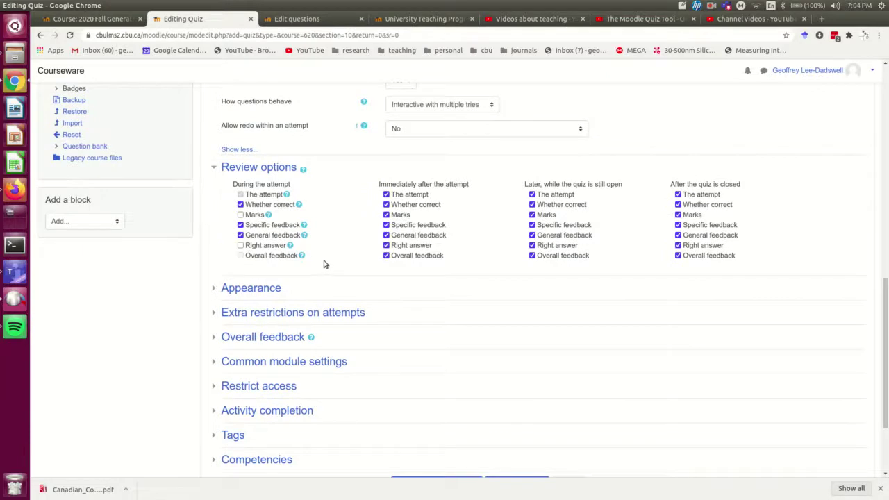
pyautogui.scroll(-1, 323, 264)
pyautogui.click(236, 243)
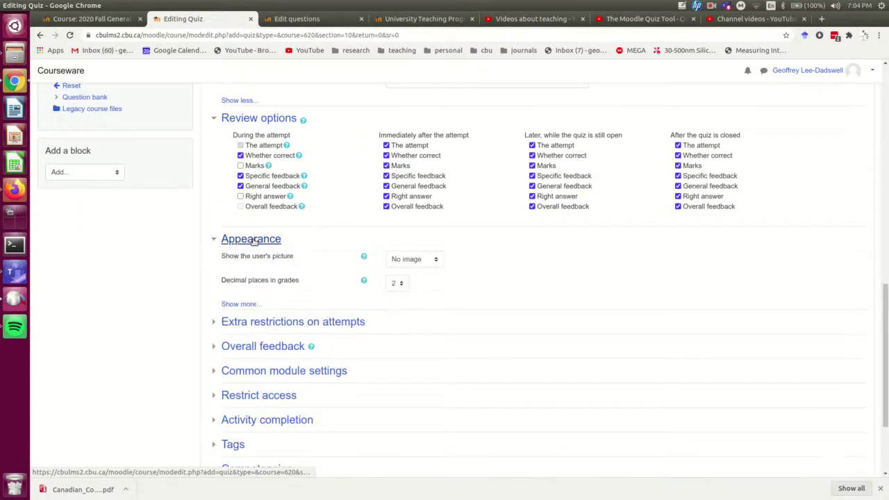
pyautogui.click(252, 240)
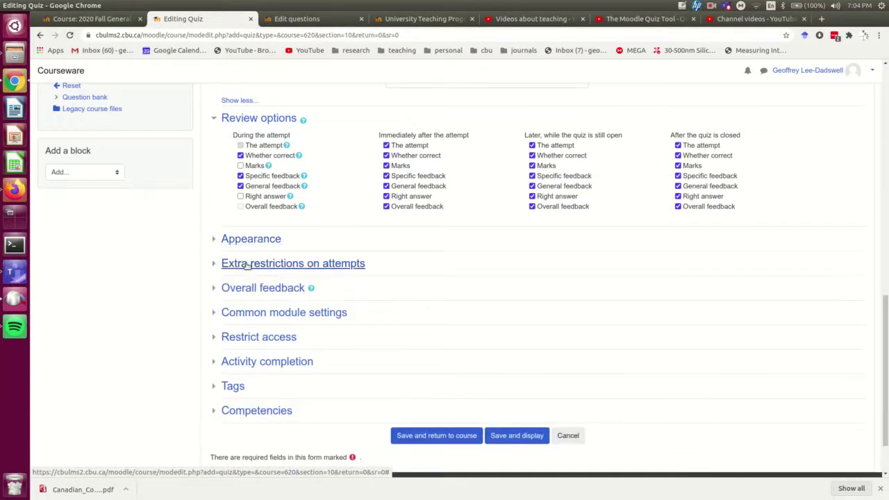
pyautogui.click(288, 265)
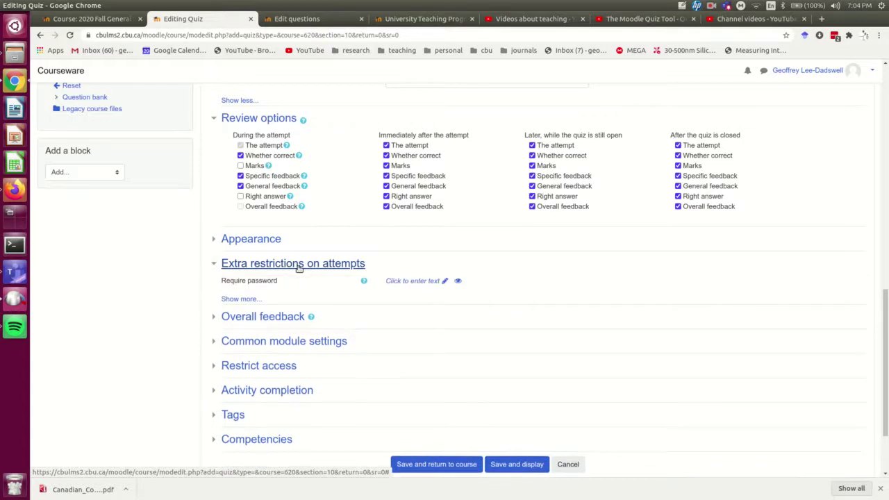
pyautogui.click(214, 264)
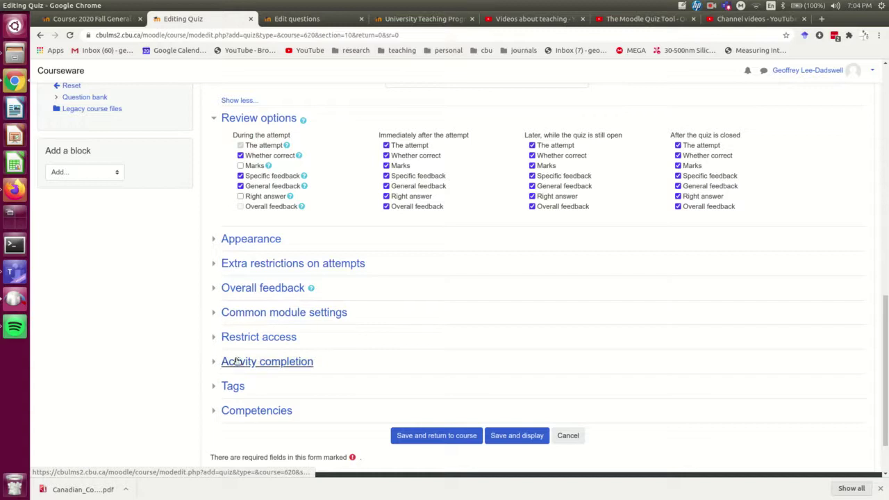
# Save and display the quiz, then go to its question bank showing the 1-D Kinematics questions
pyautogui.click(518, 437)
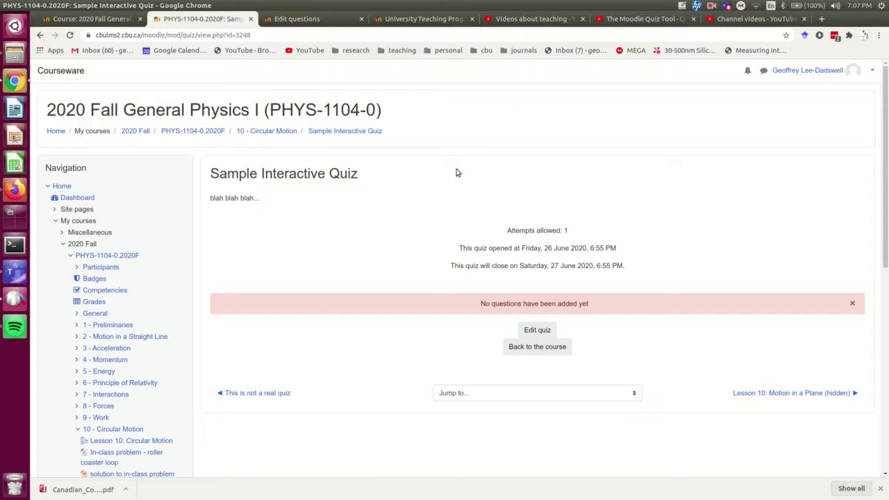
pyautogui.scroll(-5, 360, 197)
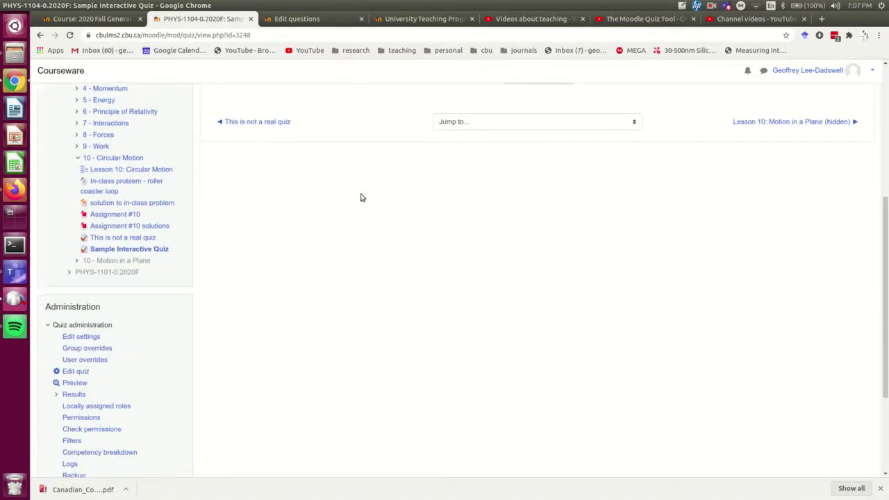
pyautogui.scroll(-3, 360, 197)
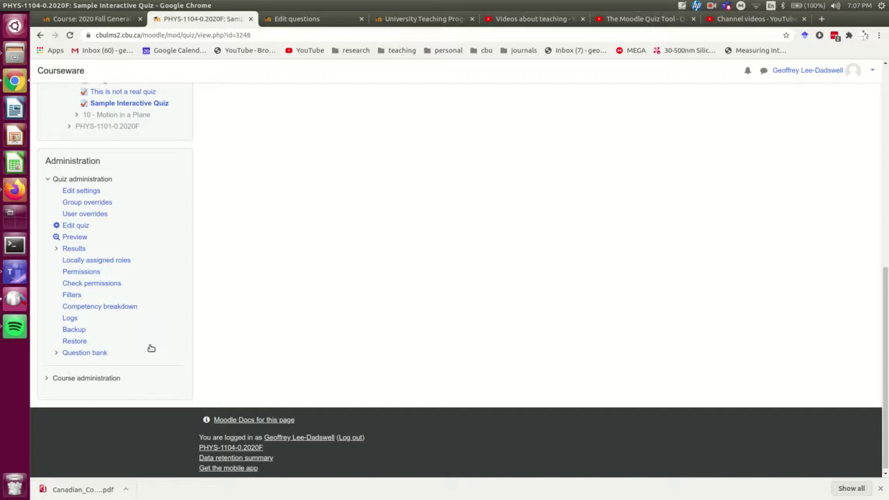
pyautogui.click(87, 355)
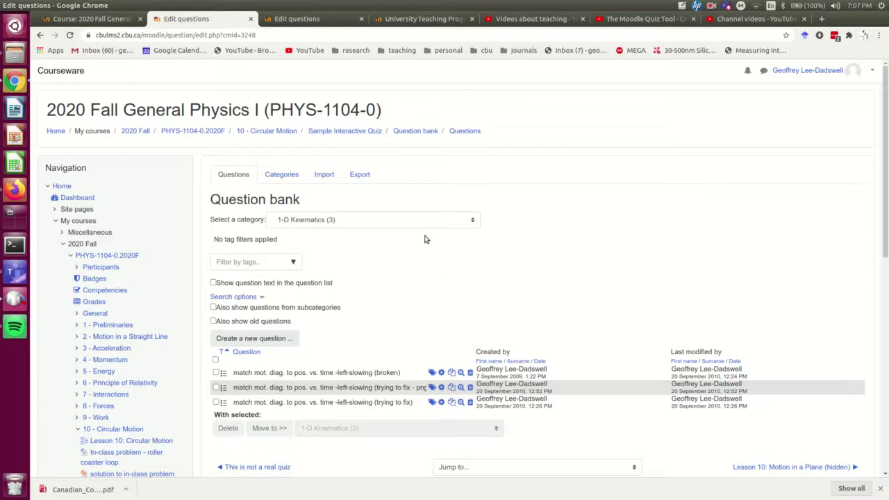
# Switch to the 'adaptive free fall concepts' category and edit the 'which are in free fall' question
pyautogui.click(355, 220)
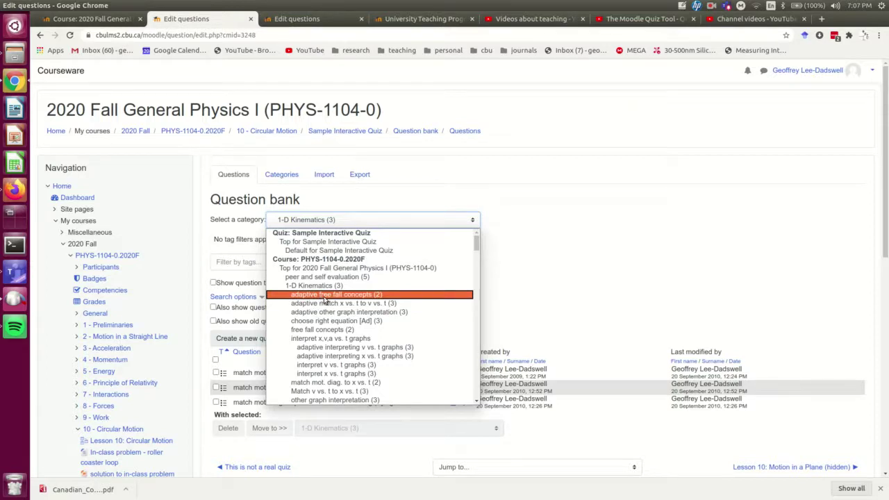
pyautogui.click(324, 297)
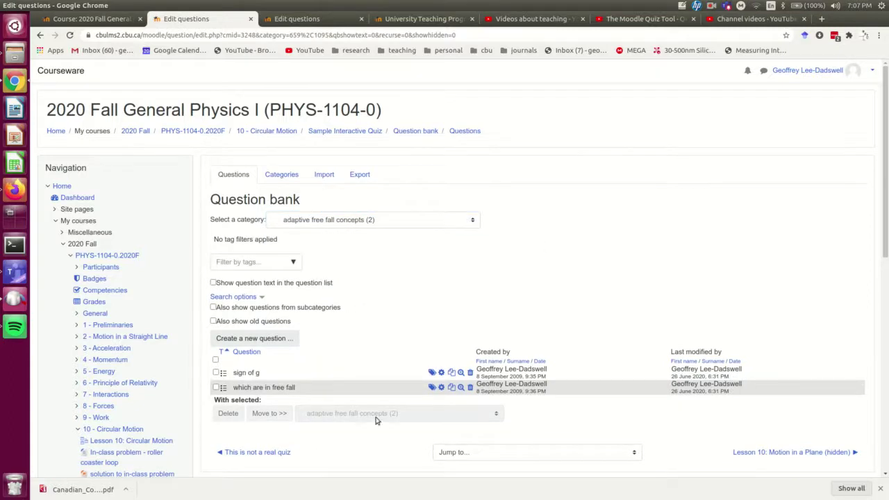
pyautogui.click(441, 388)
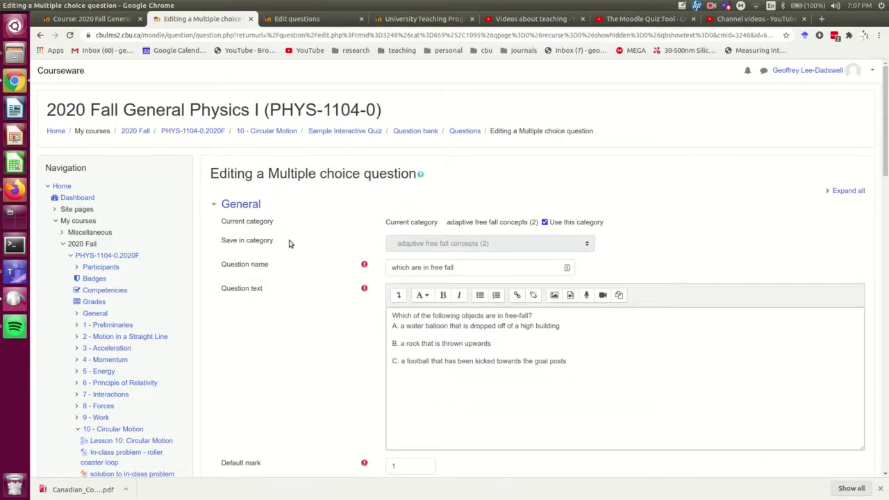
pyautogui.scroll(-3, 290, 243)
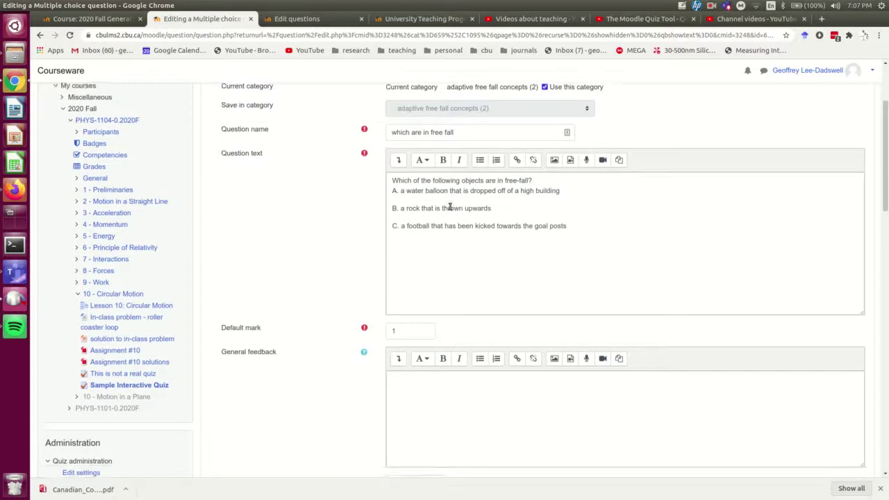
pyautogui.scroll(-6, 361, 190)
pyautogui.scroll(-3, 322, 195)
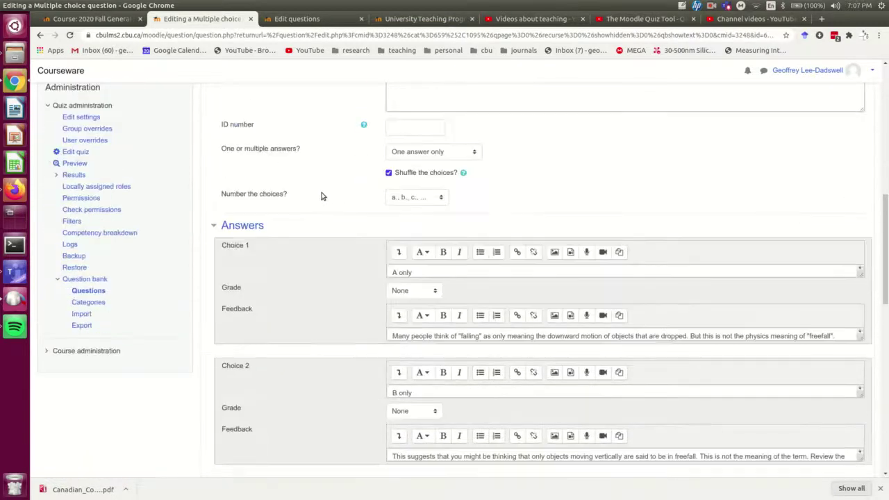
pyautogui.scroll(-2, 321, 196)
pyautogui.scroll(4, 322, 195)
pyautogui.scroll(-4, 321, 196)
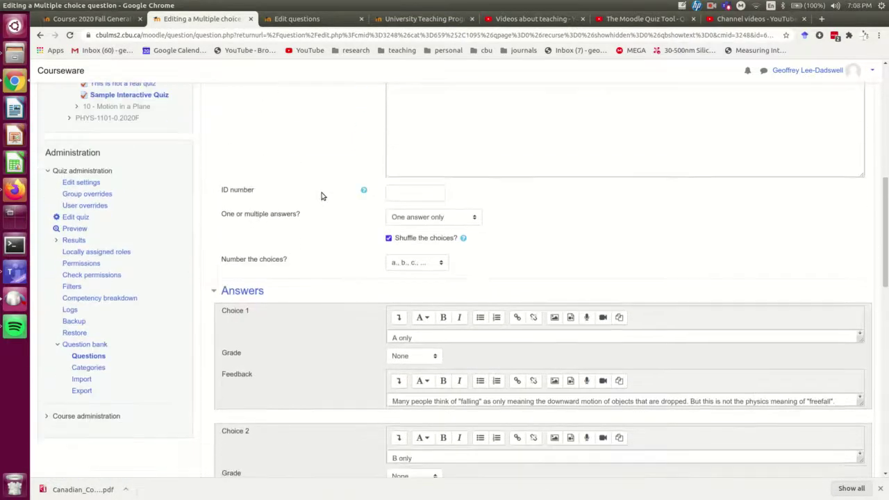
pyautogui.scroll(-2, 322, 195)
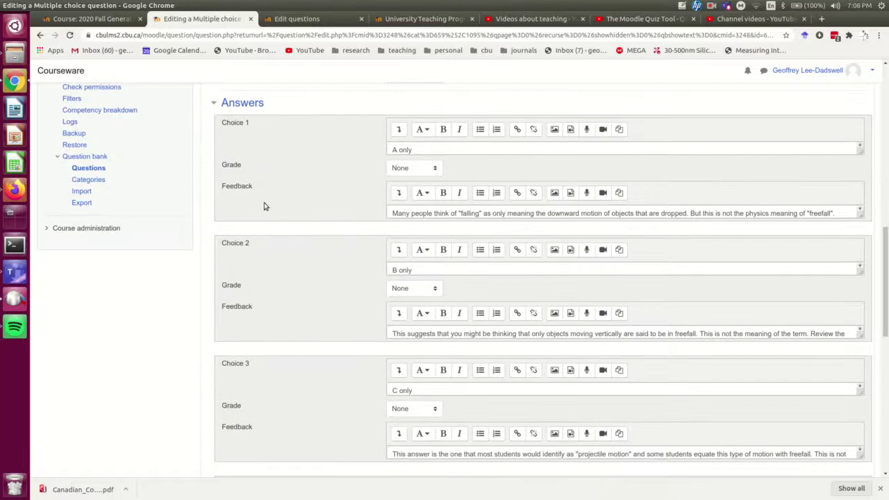
pyautogui.click(414, 215)
pyautogui.moveTo(391, 214); pyautogui.dragTo(440, 214)
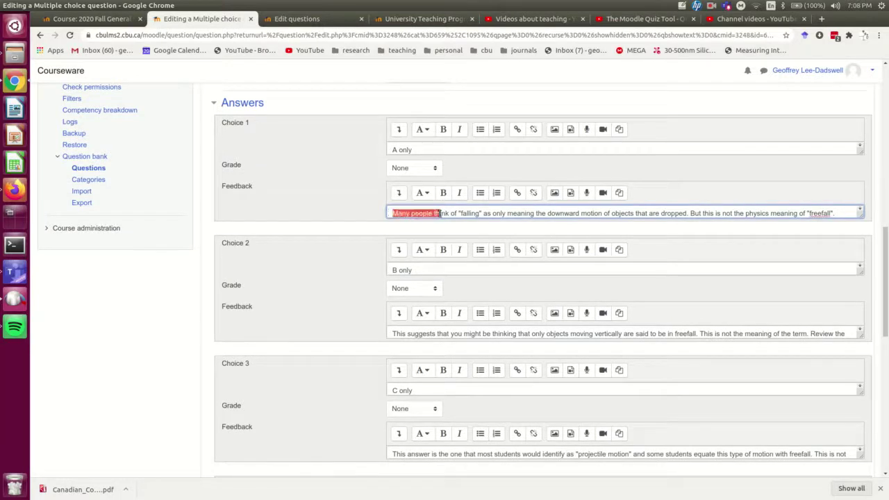
pyautogui.click(426, 148)
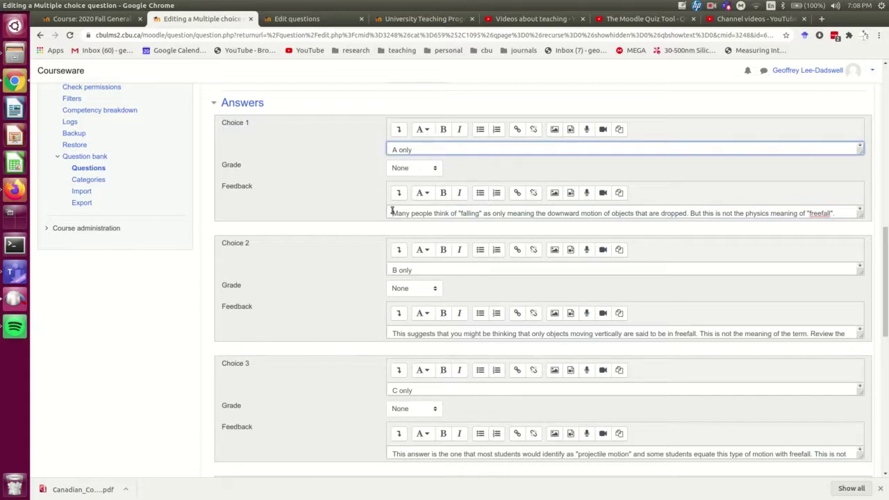
pyautogui.moveTo(392, 213); pyautogui.dragTo(508, 214)
pyautogui.click(508, 214)
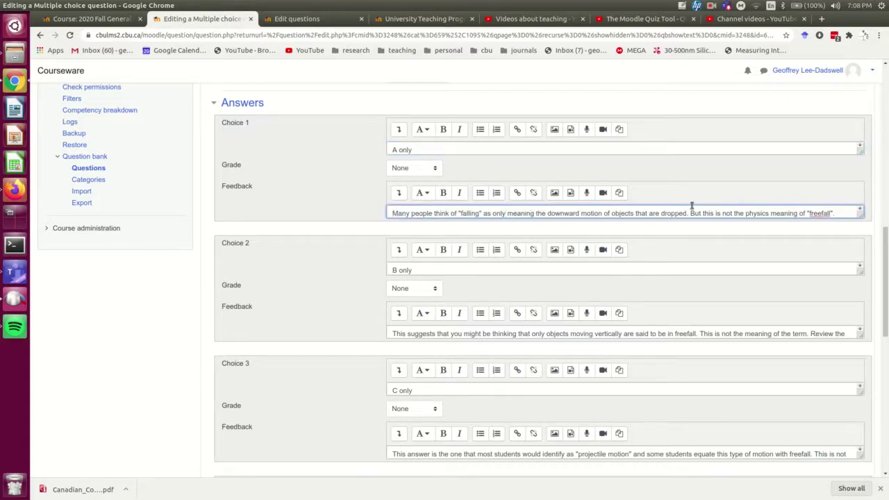
pyautogui.click(421, 149)
pyautogui.click(397, 213)
pyautogui.click(421, 149)
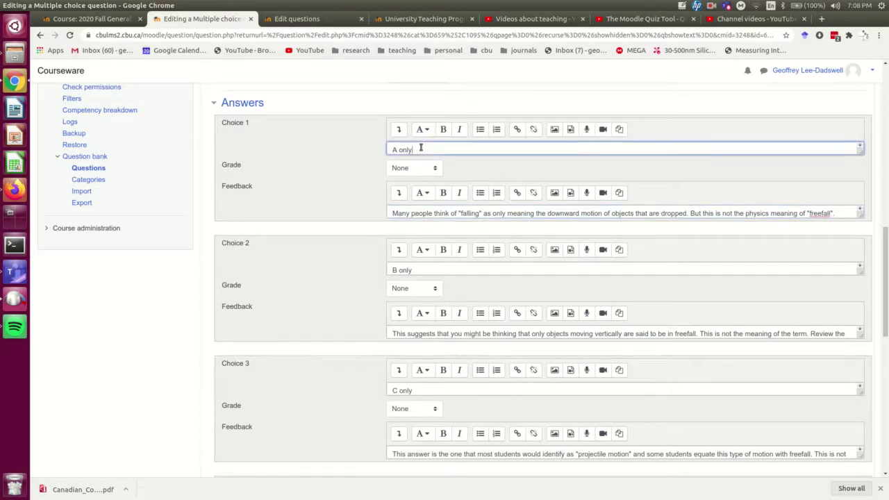
pyautogui.scroll(-8, 327, 224)
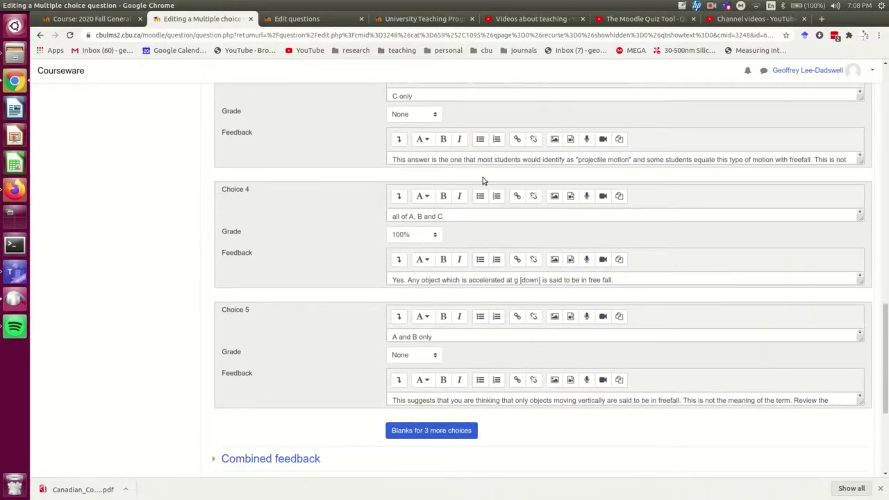
pyautogui.click(459, 216)
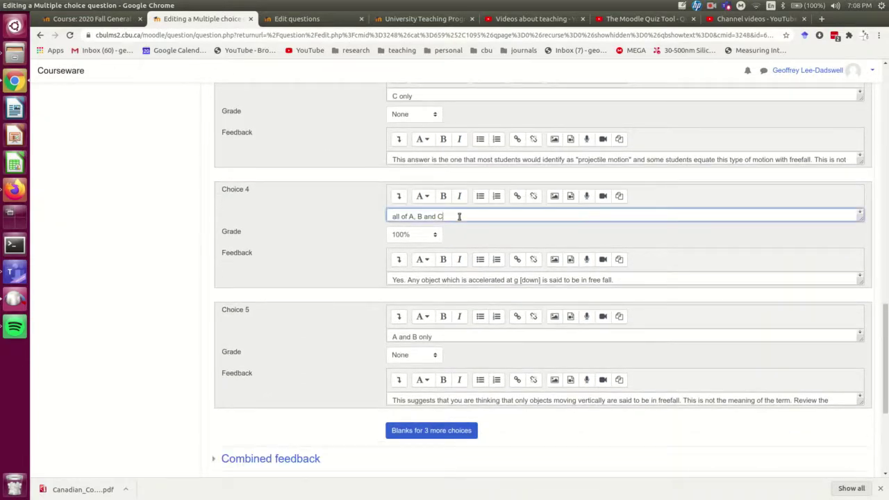
pyautogui.click(481, 280)
pyautogui.scroll(-3, 328, 244)
pyautogui.scroll(-2, 328, 219)
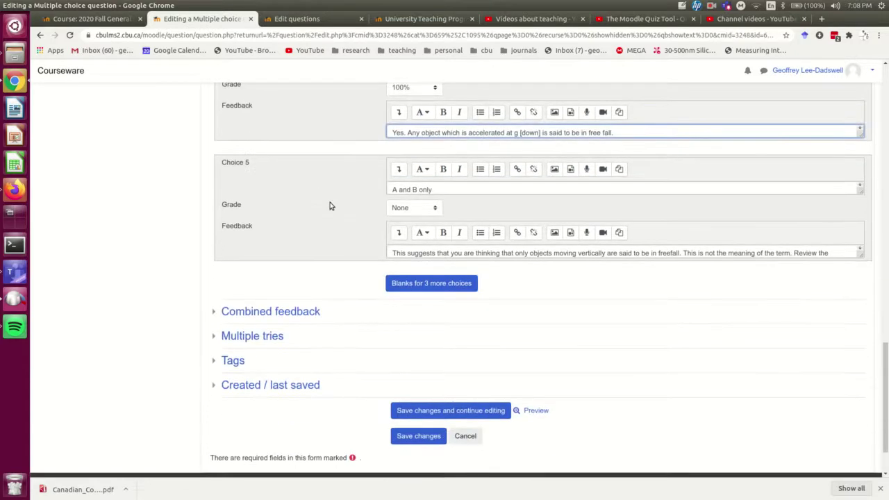
pyautogui.click(258, 337)
pyautogui.scroll(-4, 326, 182)
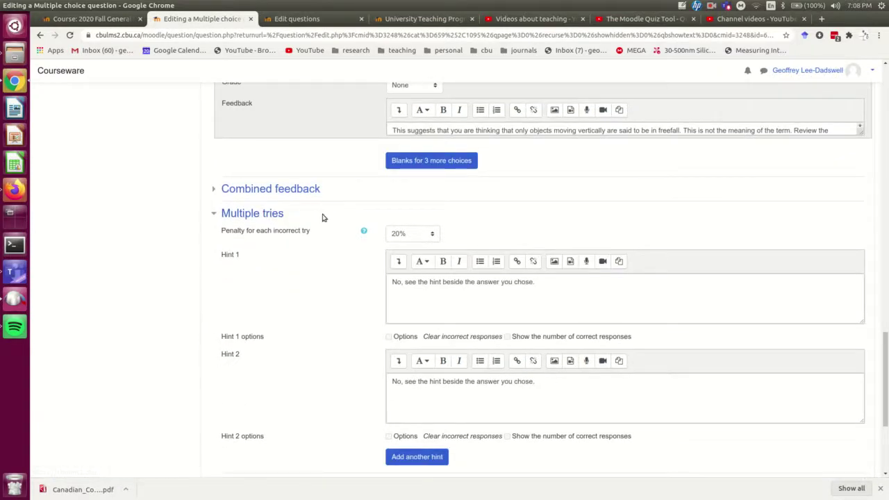
pyautogui.click(456, 295)
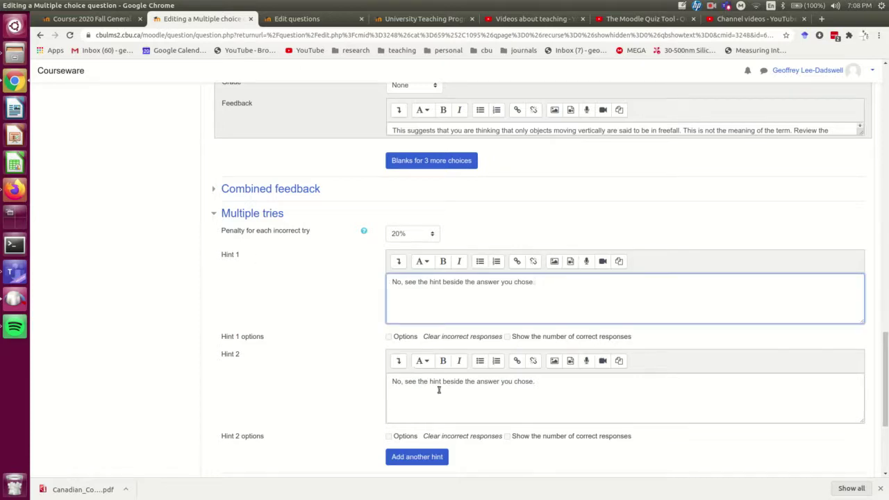
pyautogui.click(510, 397)
pyautogui.click(427, 298)
pyautogui.moveTo(545, 281); pyautogui.dragTo(367, 292)
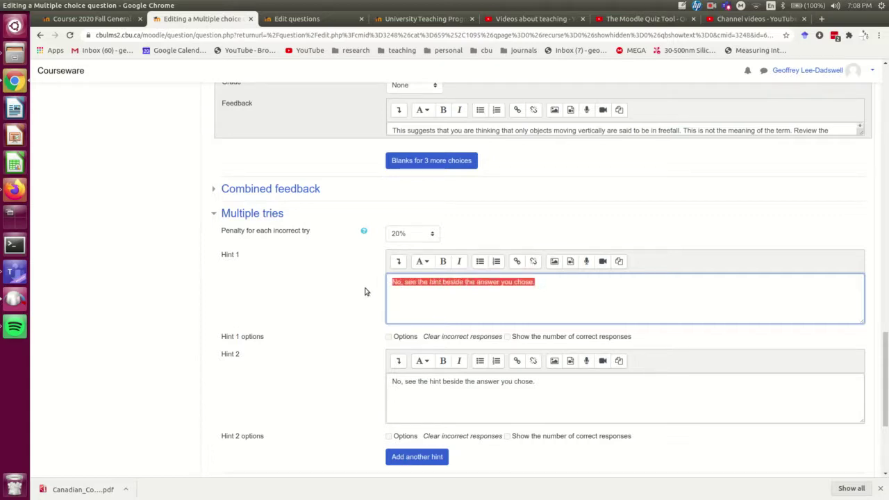
pyautogui.click(458, 297)
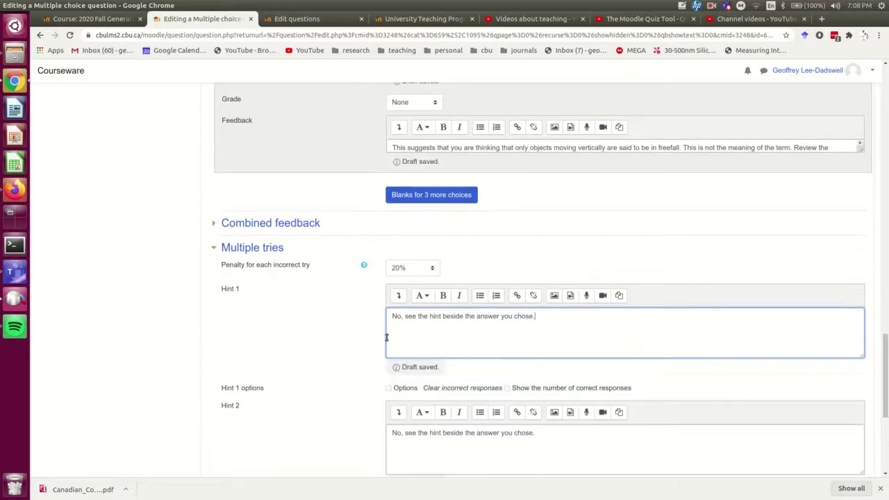
pyautogui.scroll(-3, 320, 314)
pyautogui.click(546, 286)
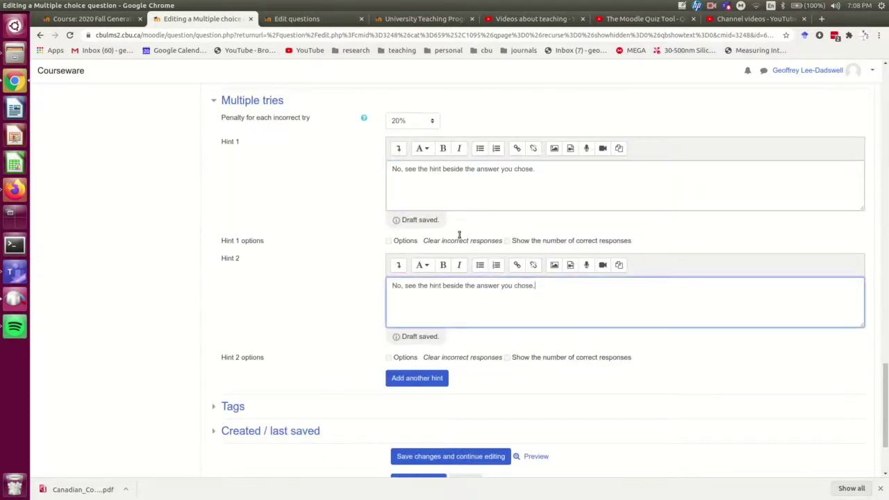
pyautogui.click(459, 169)
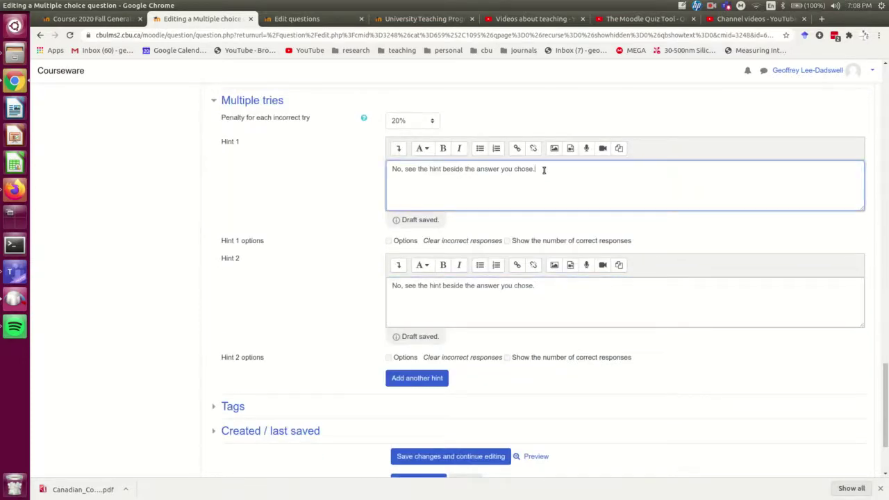
pyautogui.press('BackSpace')
pyautogui.scroll(-3, 388, 173)
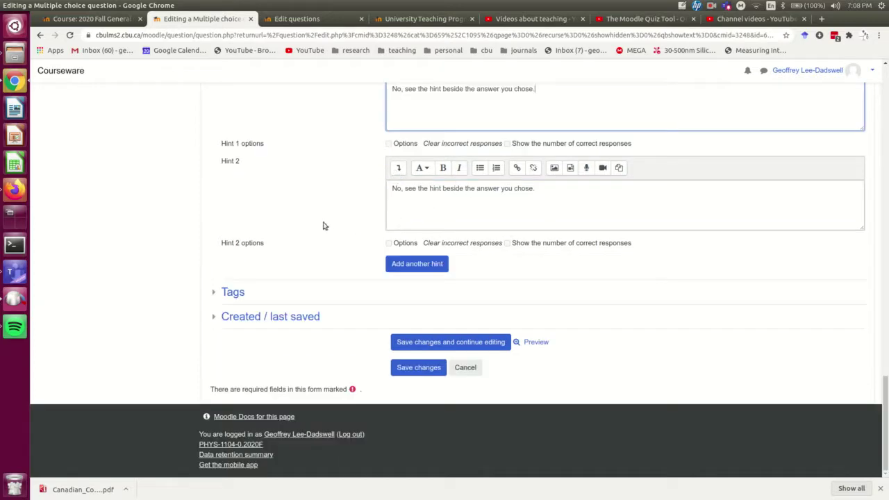
pyautogui.scroll(3, 323, 225)
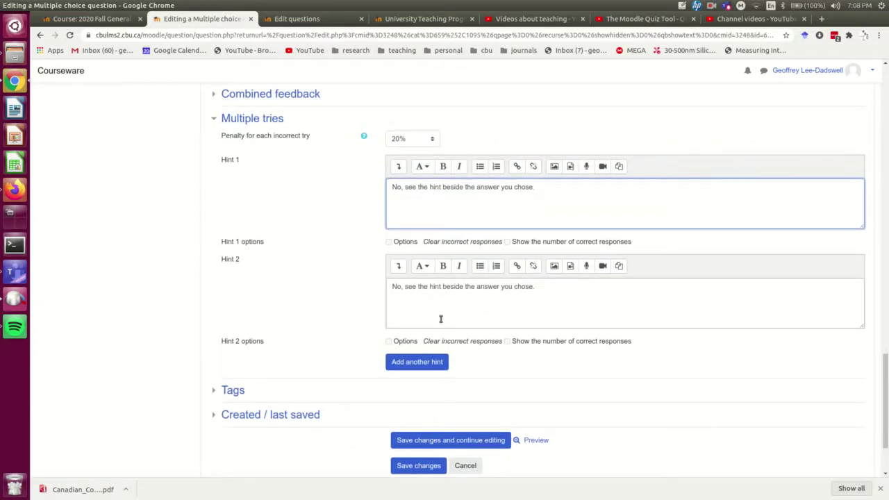
pyautogui.scroll(5, 438, 309)
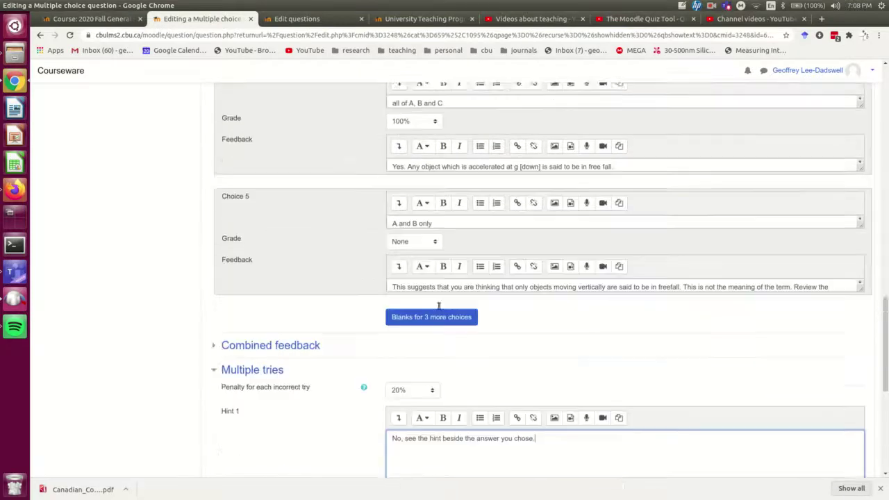
pyautogui.scroll(3, 438, 305)
pyautogui.click(527, 328)
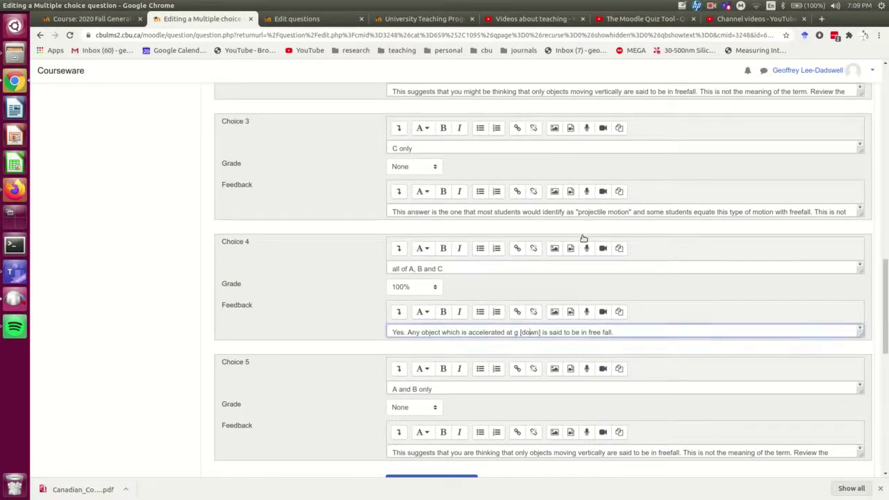
pyautogui.click(512, 210)
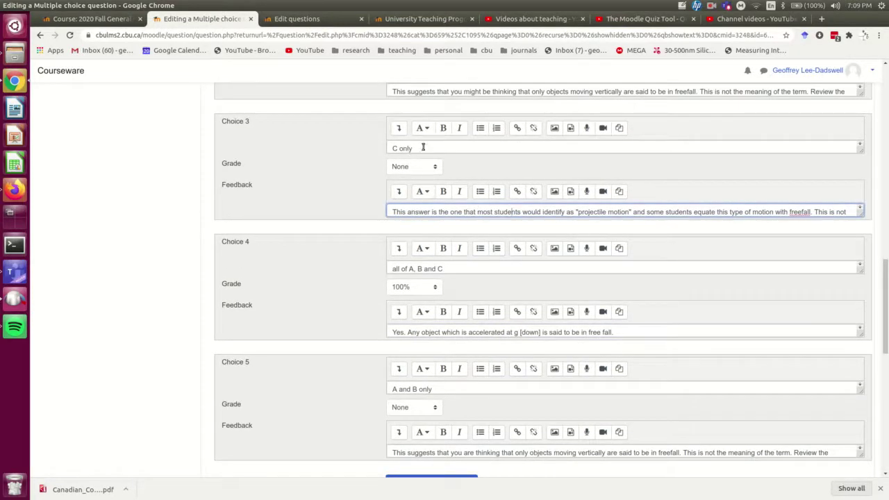
pyautogui.scroll(-4, 319, 199)
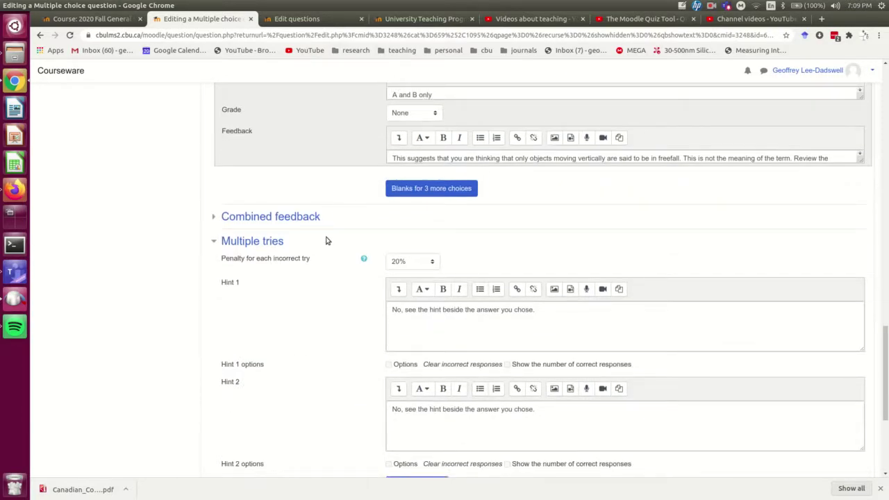
pyautogui.scroll(3, 326, 241)
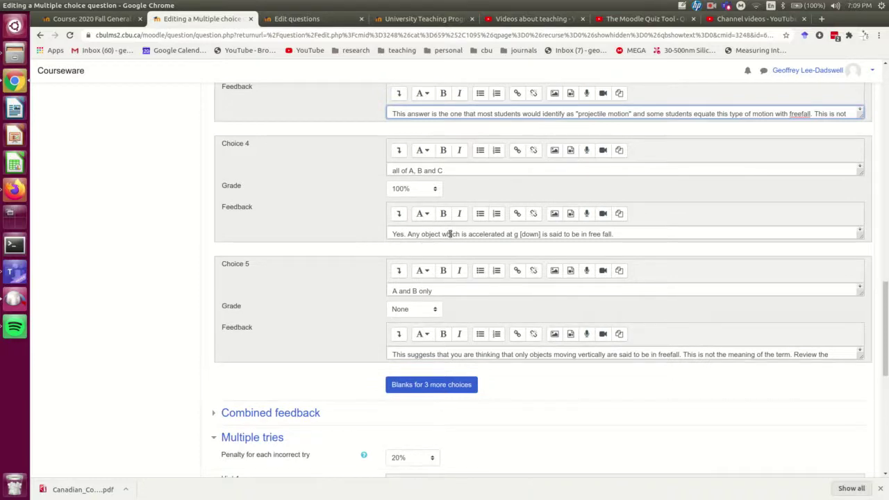
pyautogui.scroll(-4, 313, 345)
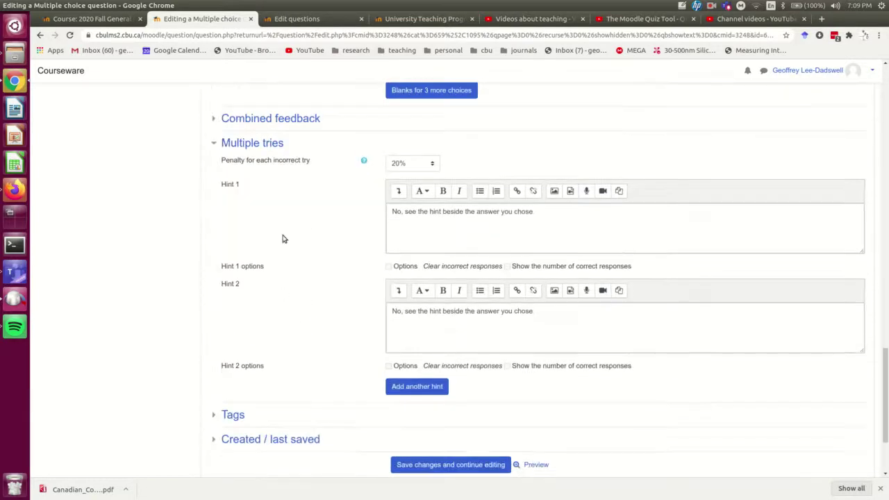
pyautogui.click(446, 234)
pyautogui.click(430, 332)
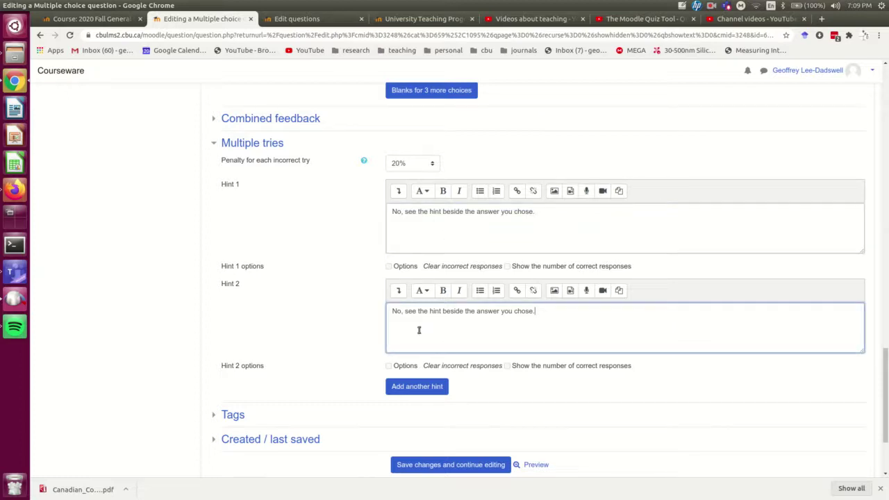
pyautogui.press('BackSpace')
pyautogui.write('.')
pyautogui.scroll(-2, 304, 275)
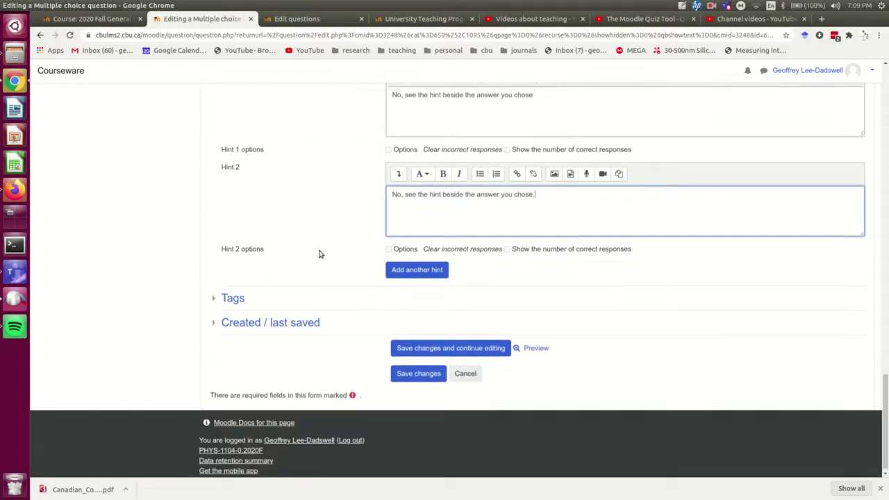
pyautogui.scroll(15, 316, 254)
pyautogui.scroll(15, 319, 254)
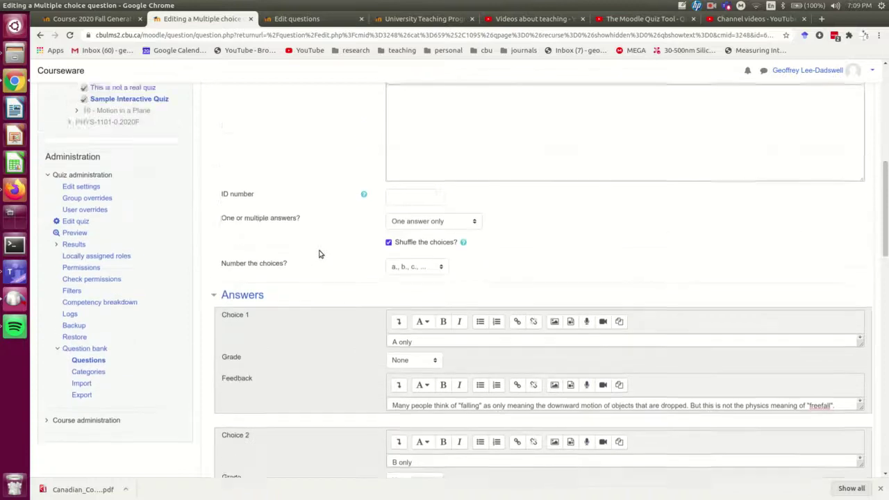
pyautogui.scroll(2, 319, 254)
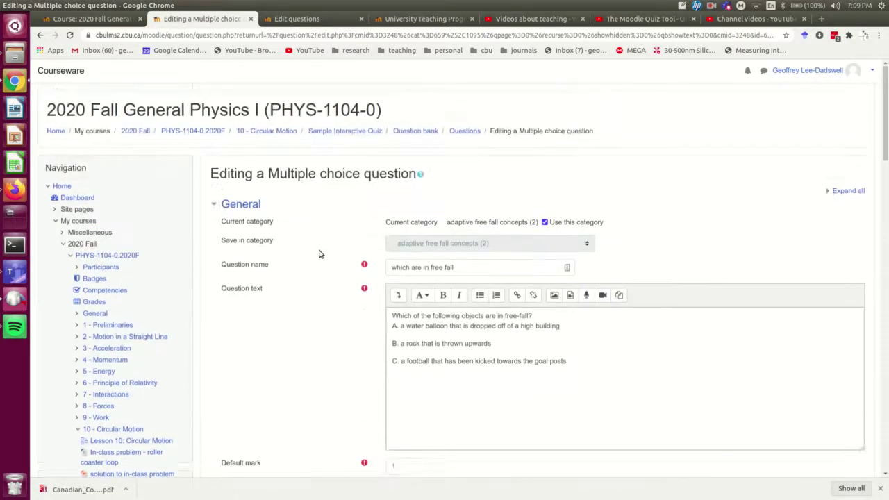
pyautogui.scroll(-5, 319, 254)
pyautogui.scroll(-10, 319, 254)
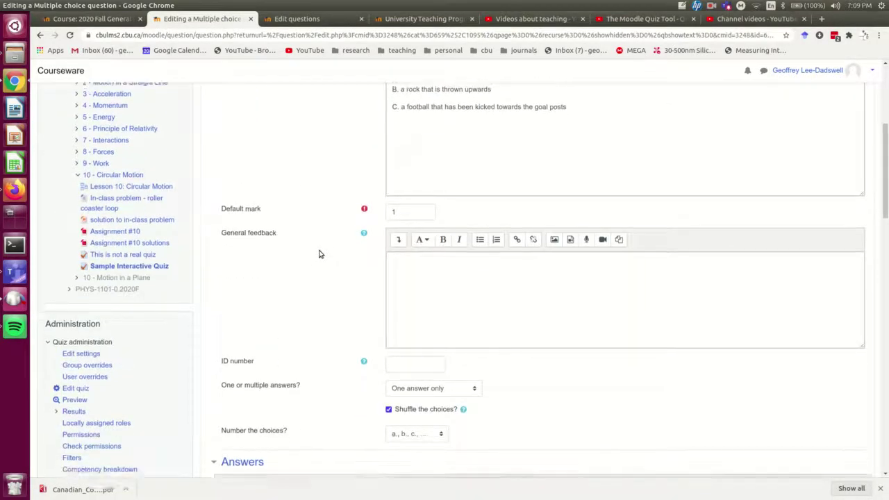
pyautogui.scroll(-6, 319, 254)
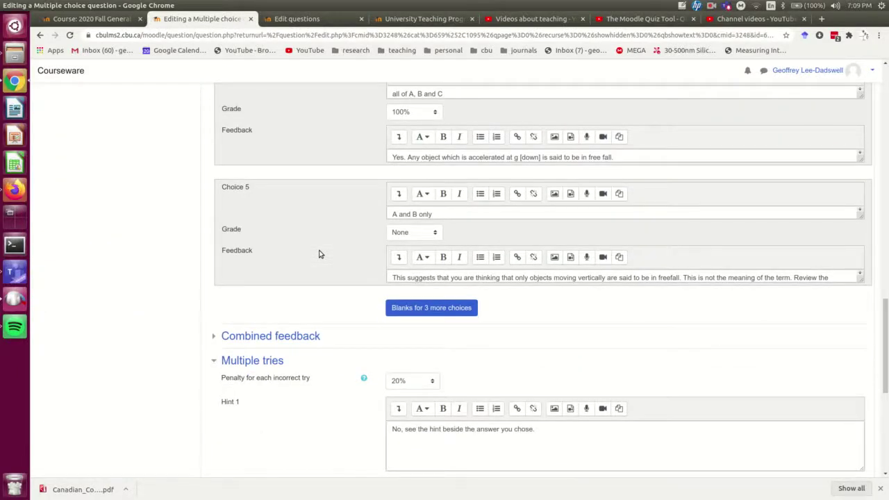
pyautogui.scroll(-3, 317, 224)
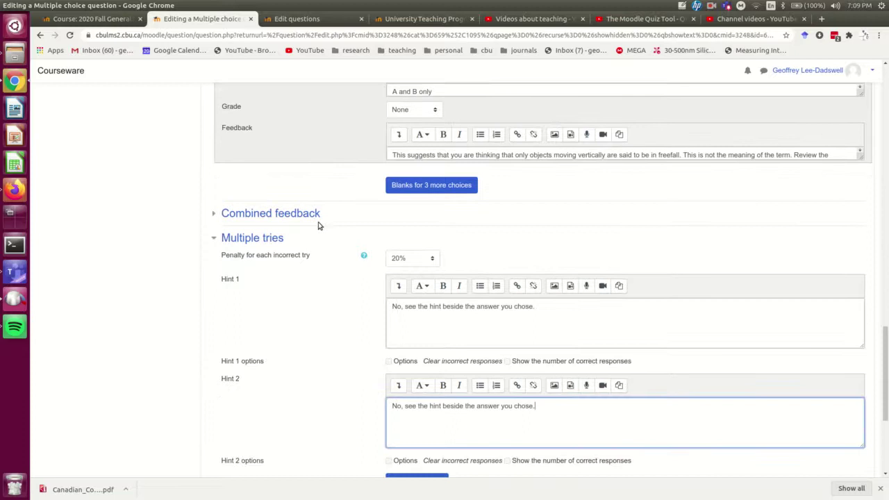
pyautogui.scroll(-5, 301, 262)
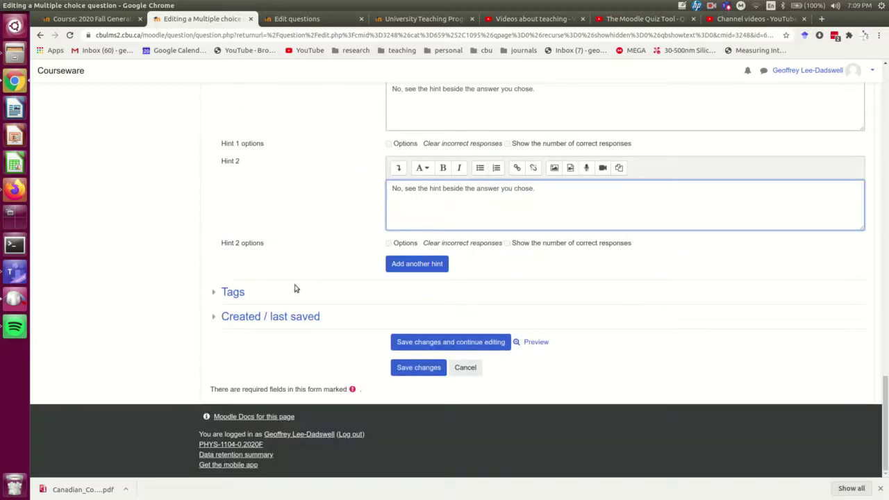
# Save the question, then add a random question from adaptive free fall concepts to the quiz
pyautogui.click(419, 369)
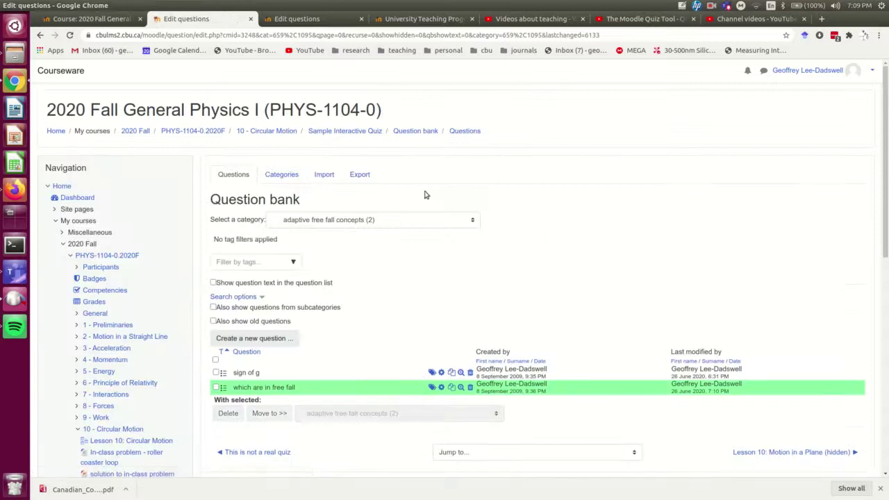
pyautogui.scroll(-5, 445, 270)
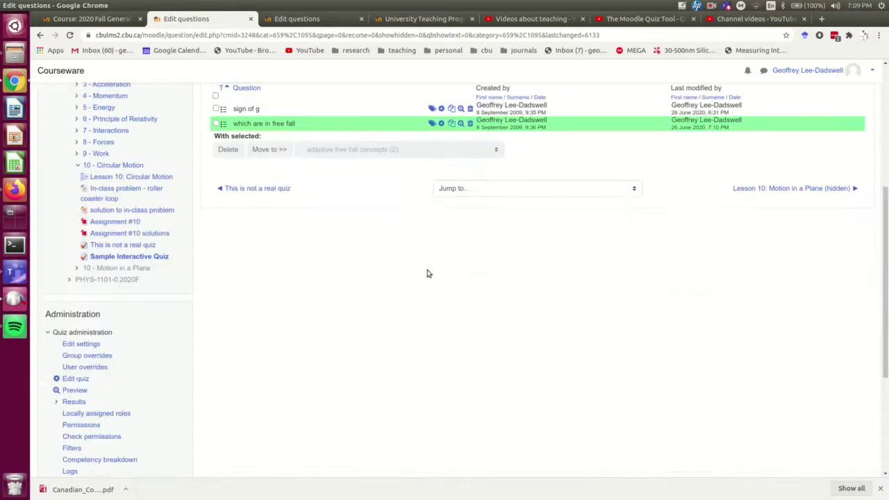
pyautogui.click(85, 300)
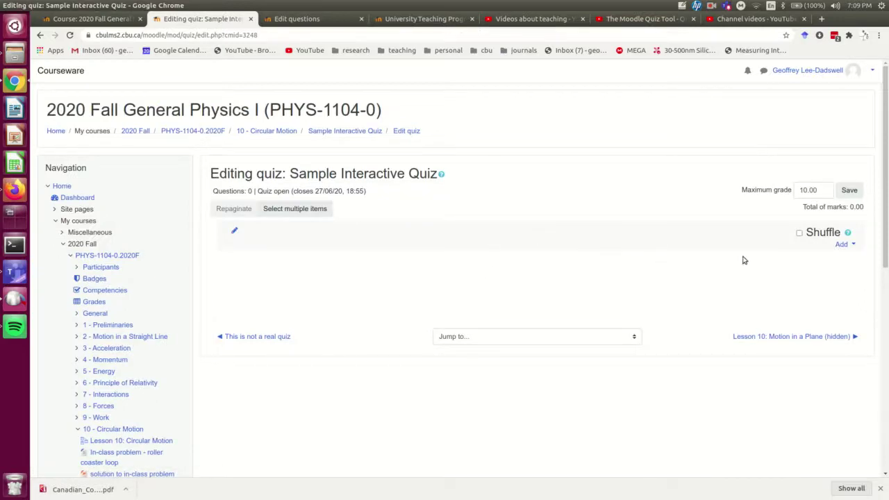
pyautogui.click(840, 244)
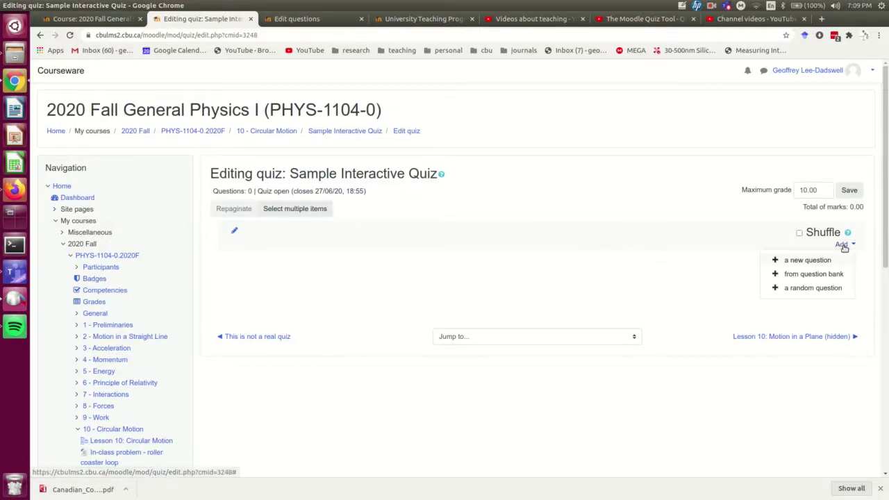
pyautogui.click(812, 288)
pyautogui.click(423, 142)
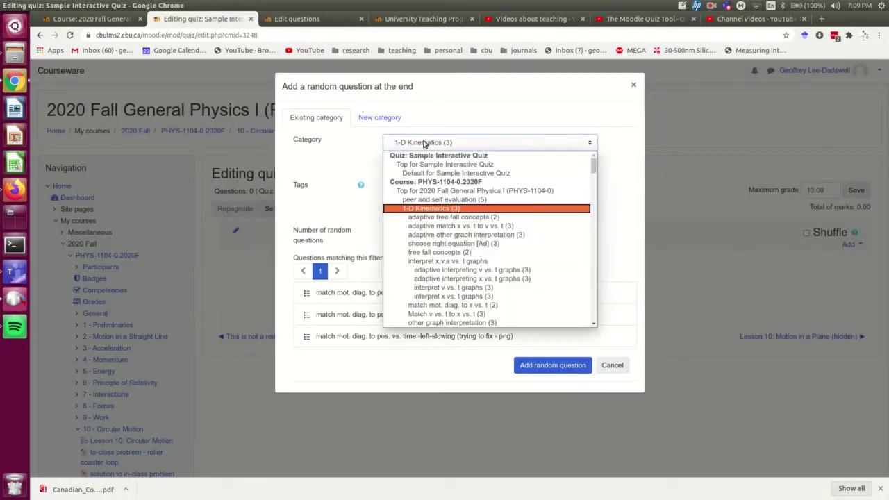
pyautogui.click(441, 216)
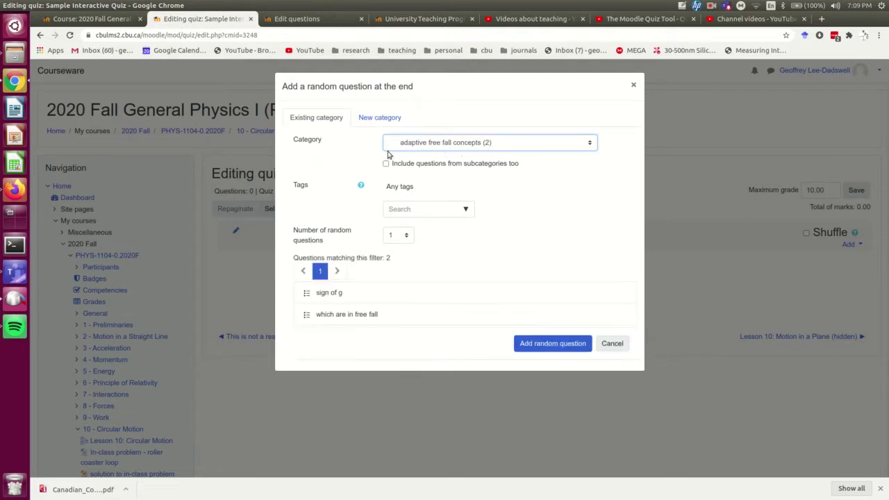
pyautogui.click(564, 341)
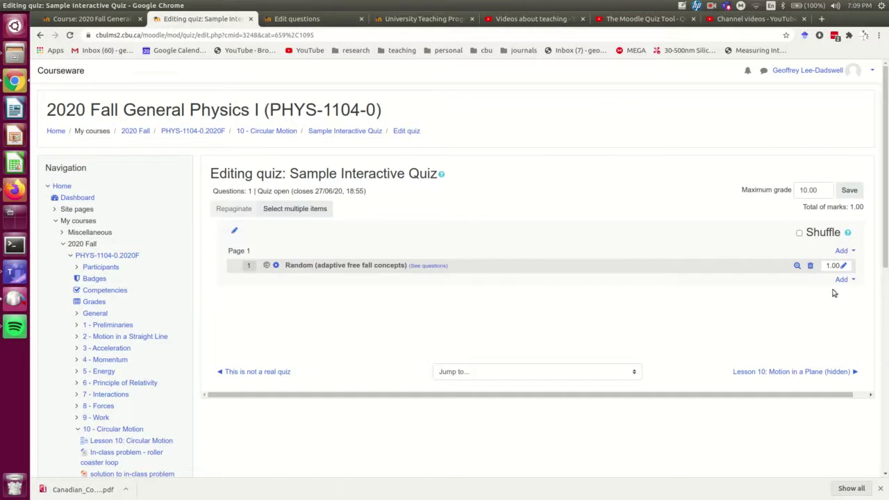
# Add random questions from adaptive match x vs. t to v vs. t and adaptive other graph interpretation
pyautogui.click(841, 280)
pyautogui.click(814, 324)
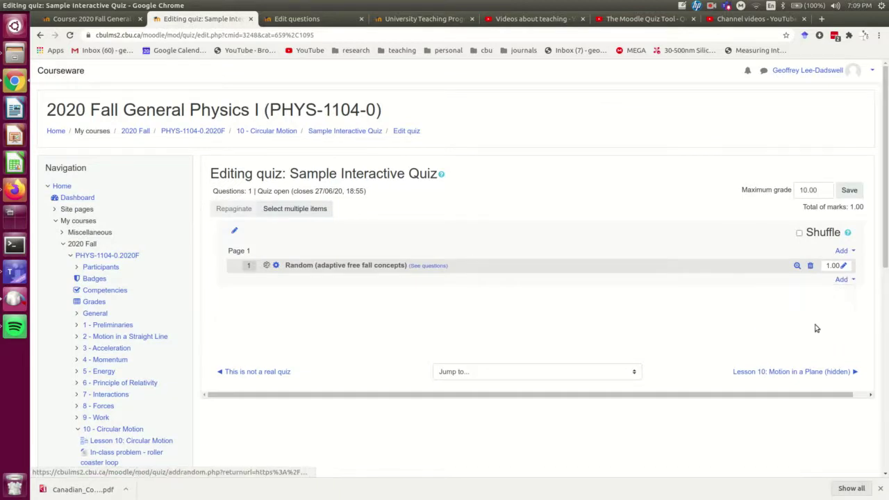
pyautogui.click(461, 143)
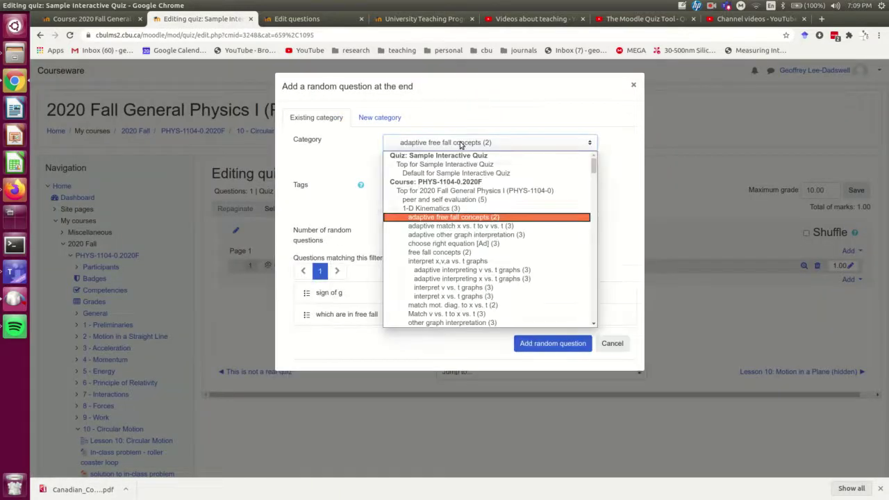
pyautogui.click(448, 226)
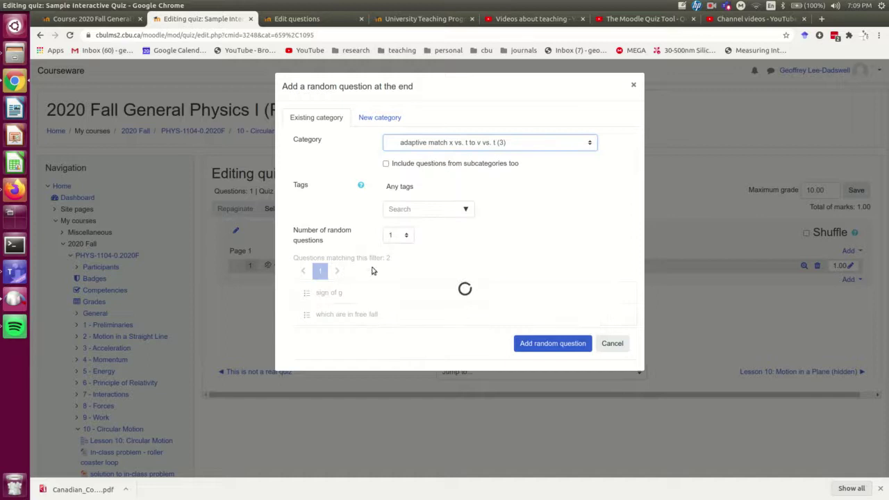
pyautogui.click(573, 345)
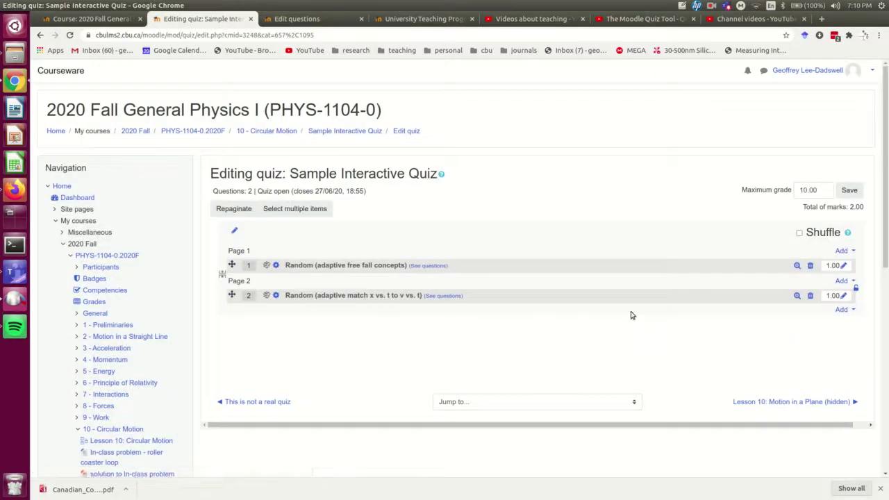
pyautogui.scroll(-3, 631, 316)
pyautogui.click(841, 211)
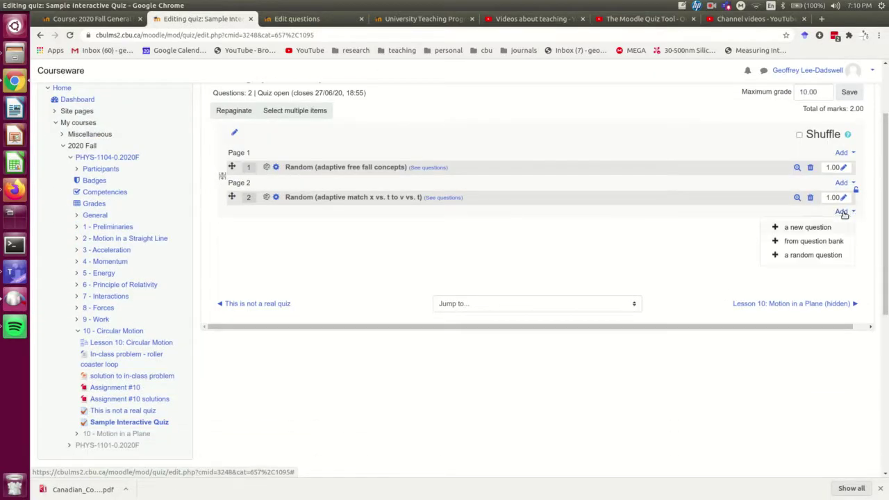
pyautogui.click(809, 255)
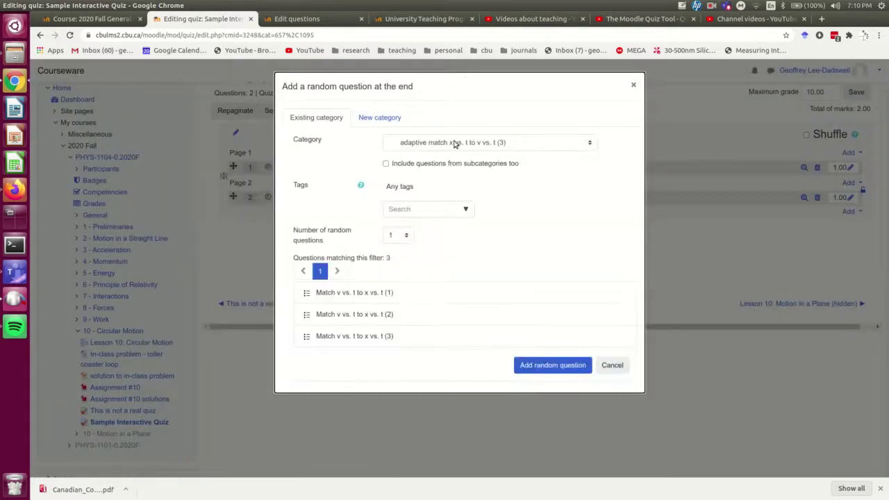
pyautogui.click(454, 143)
pyautogui.click(443, 236)
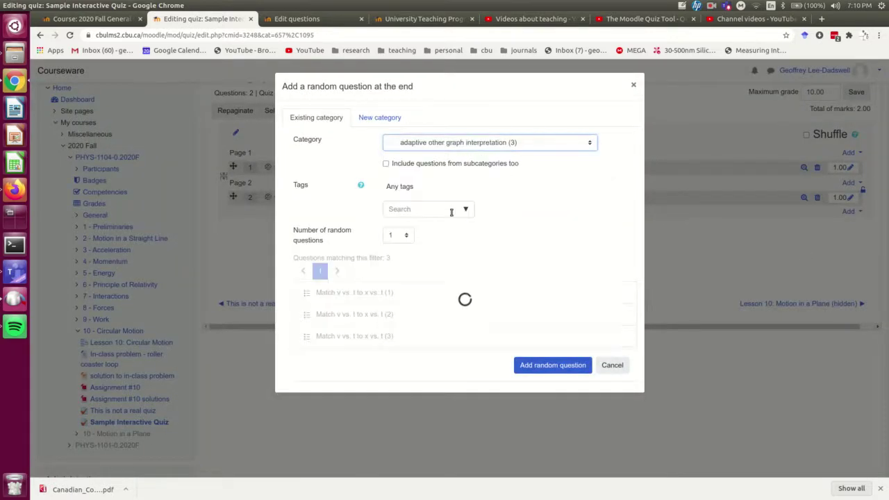
pyautogui.click(564, 368)
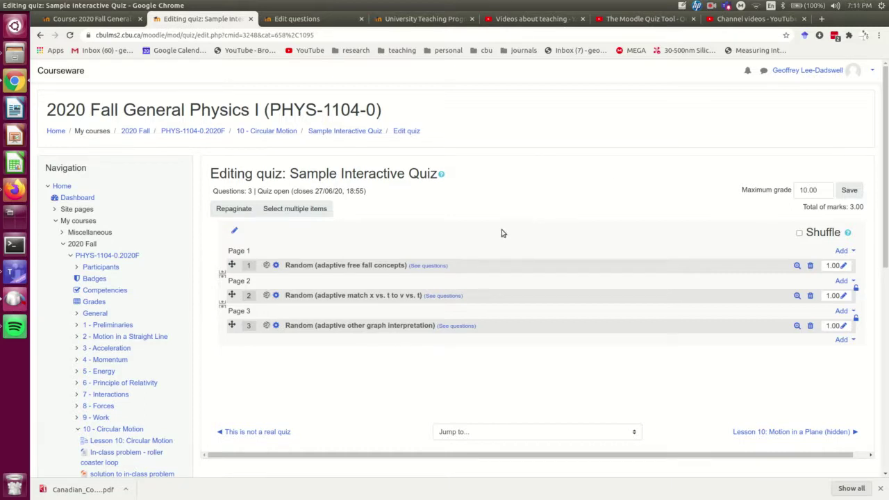
# Switch to the Student role in PHYS 1104 and open Sample Interactive Quiz
pyautogui.click(203, 132)
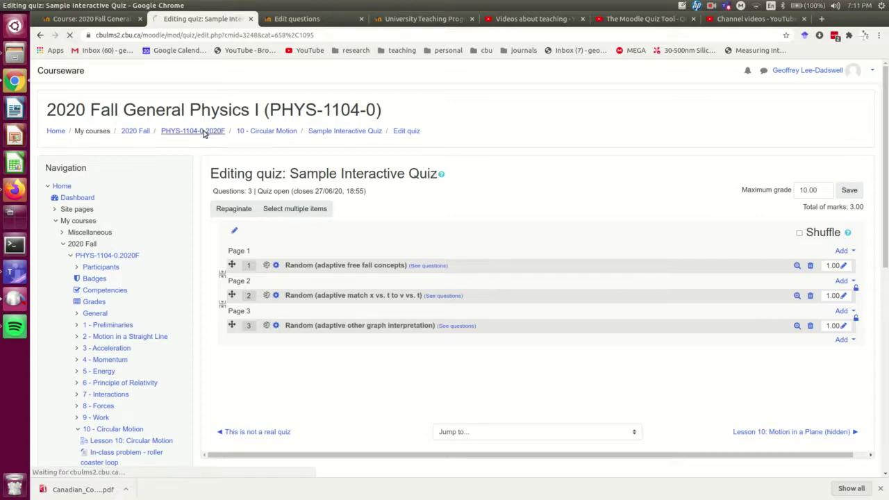
pyautogui.click(835, 73)
pyautogui.click(828, 190)
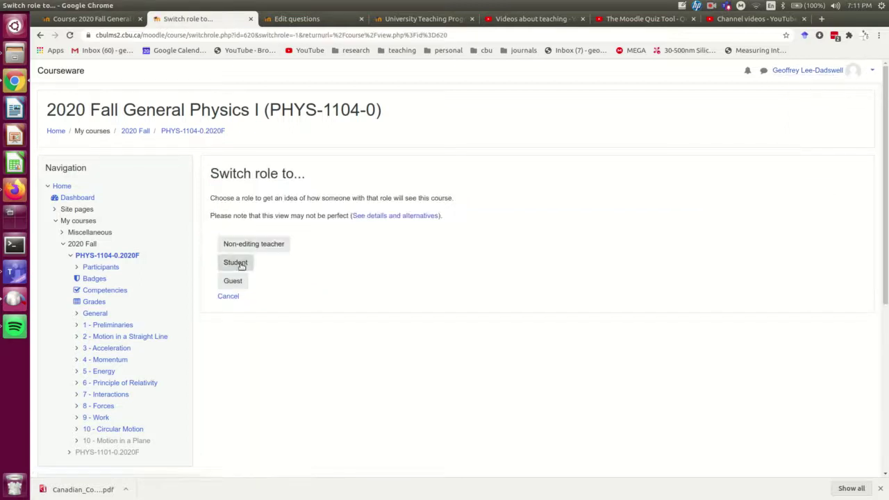
pyautogui.click(239, 263)
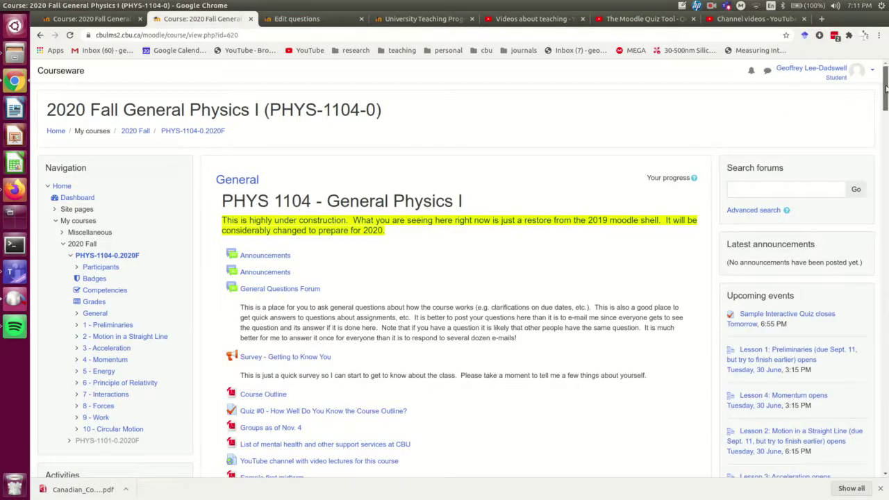
pyautogui.moveTo(885, 88); pyautogui.dragTo(884, 472)
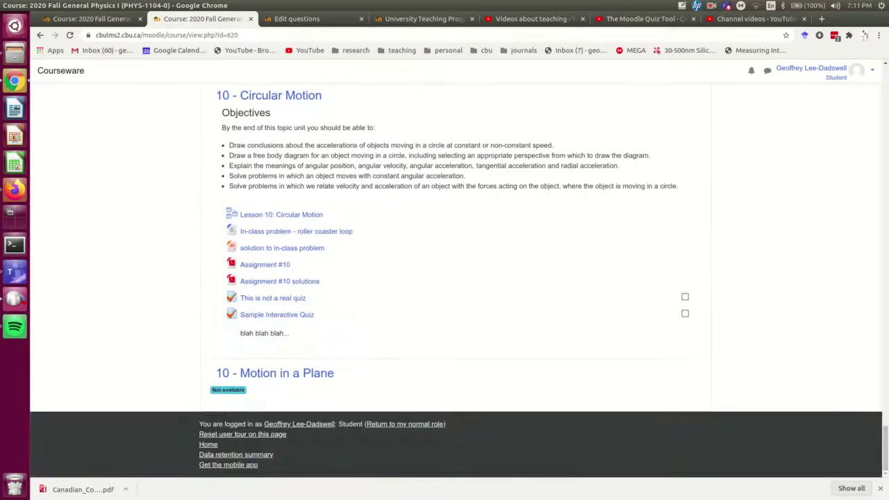
pyautogui.click(286, 317)
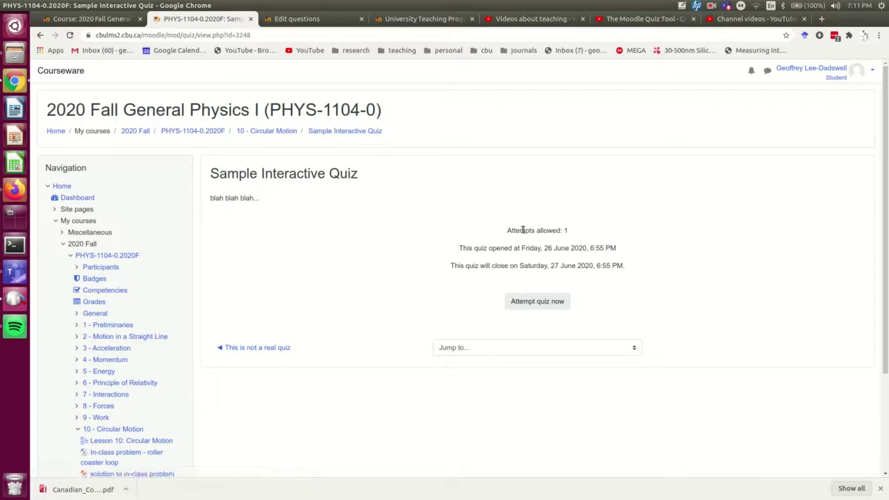
# Start an attempt, submit answer a to Question 1, and read the hint explaining why it's wrong
pyautogui.click(537, 303)
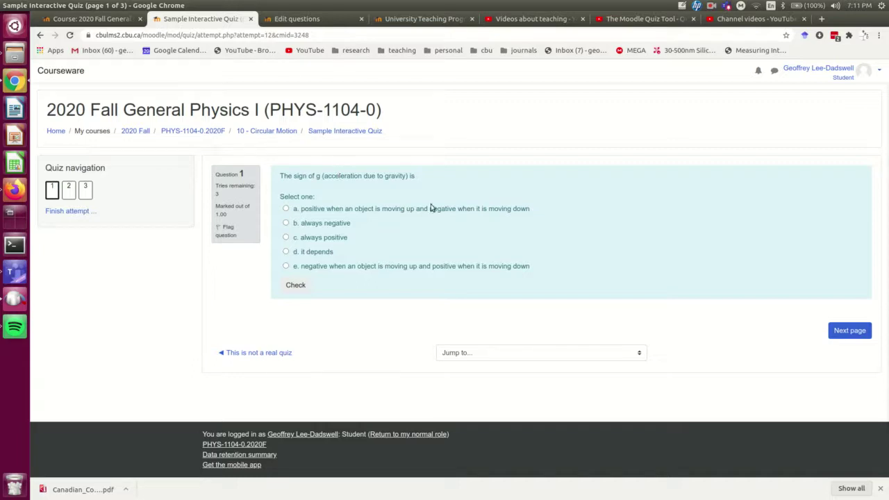
pyautogui.click(285, 209)
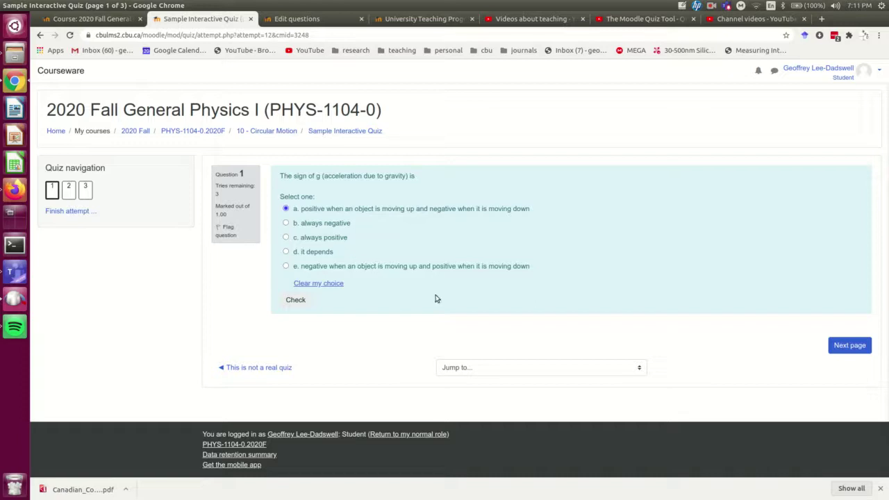
pyautogui.click(297, 300)
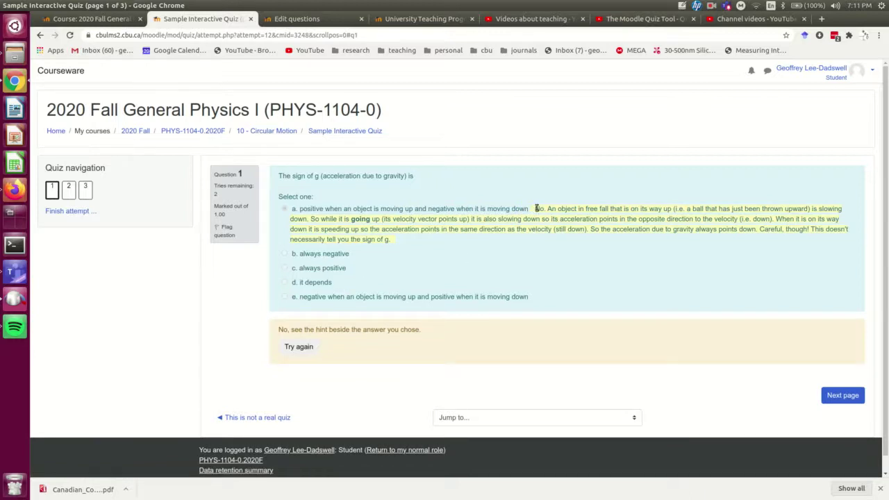
pyautogui.moveTo(536, 208); pyautogui.dragTo(528, 241)
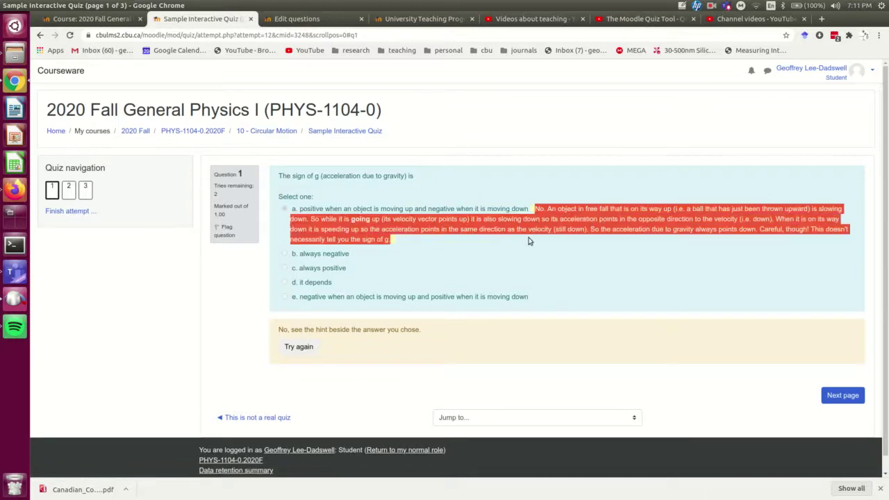
pyautogui.click(410, 331)
pyautogui.moveTo(435, 333); pyautogui.dragTo(275, 331)
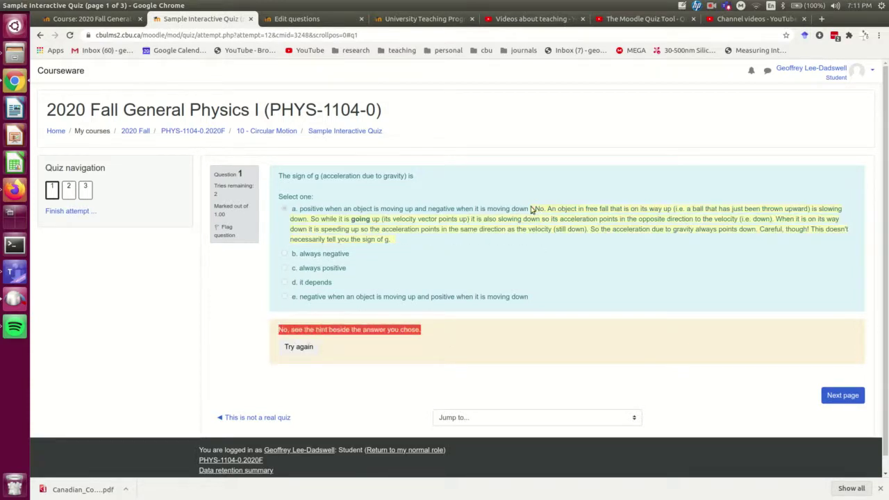
pyautogui.moveTo(536, 209); pyautogui.dragTo(534, 239)
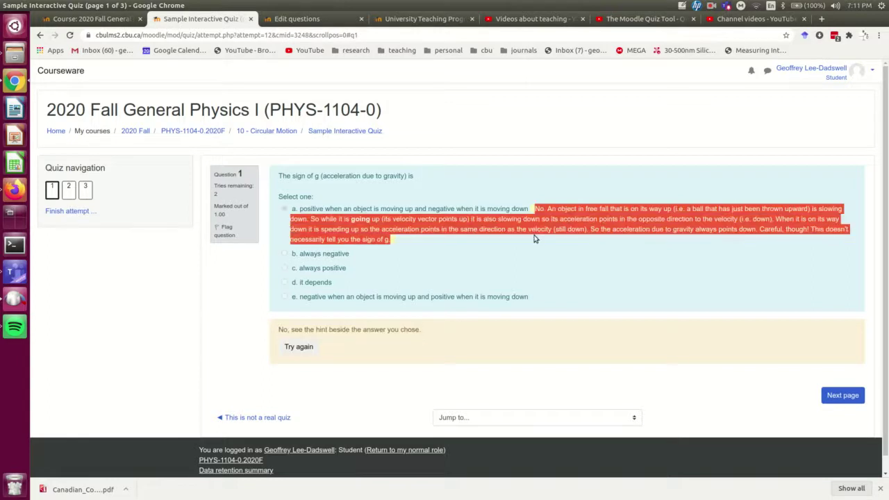
pyautogui.click(476, 267)
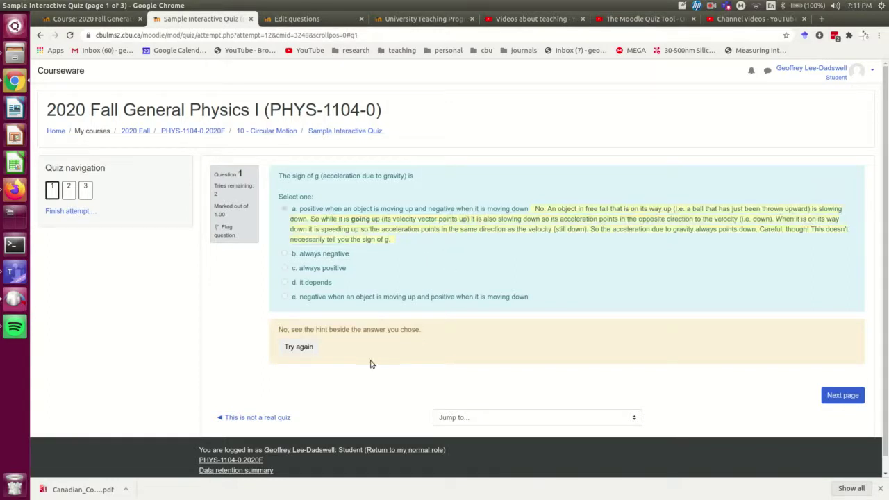
# Retry Question 1 with answer c 'always positive', then move to the next page
pyautogui.click(299, 347)
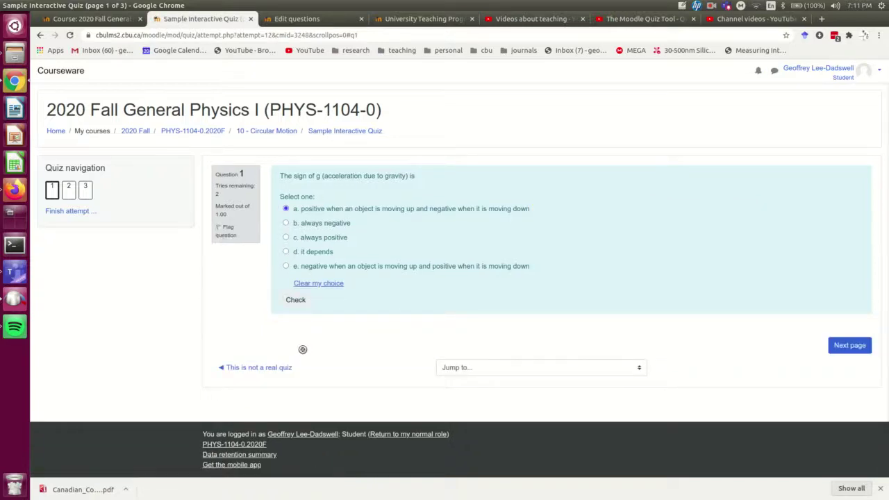
pyautogui.click(285, 237)
pyautogui.click(294, 300)
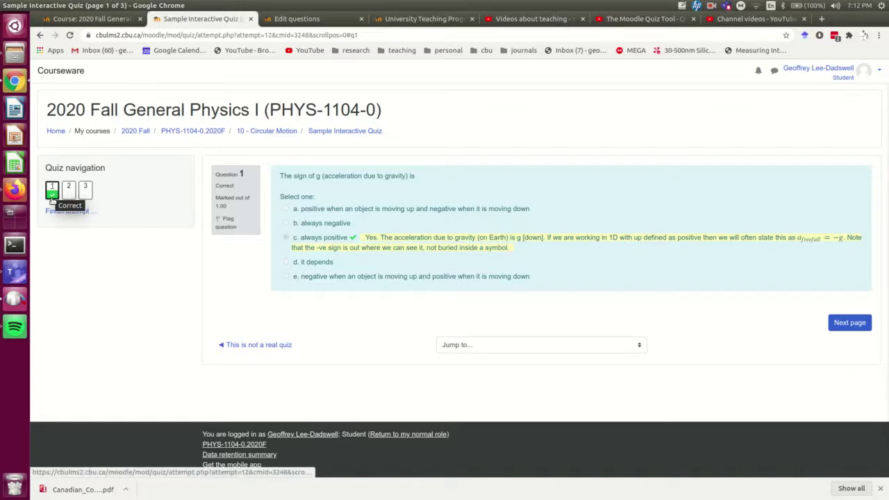
pyautogui.click(847, 323)
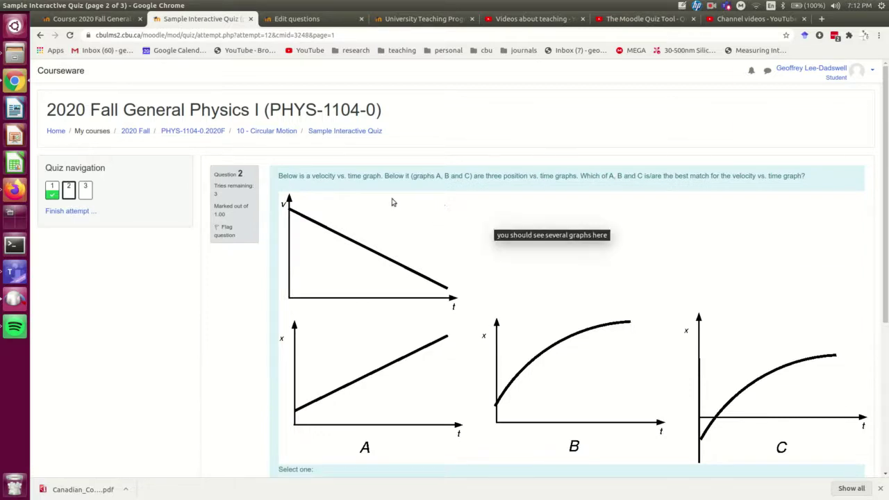
# Answer Question 2 with graph A, check it, and read the hint beside A
pyautogui.scroll(-5, 403, 220)
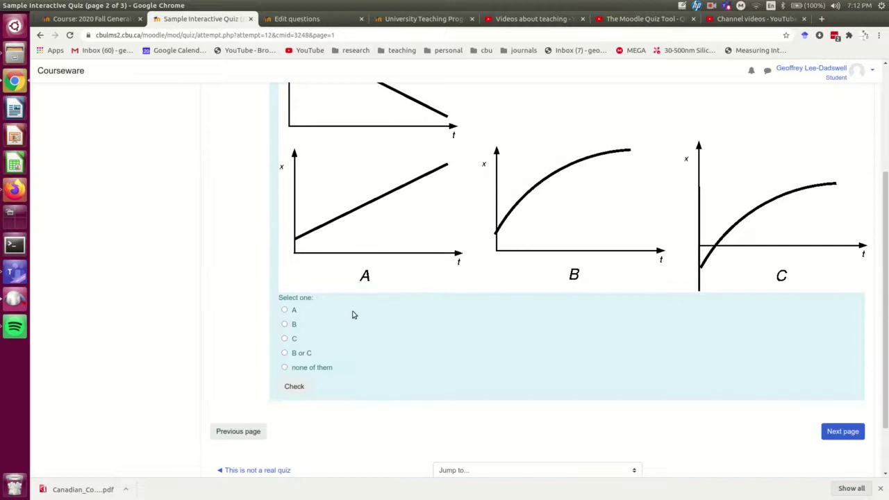
pyautogui.scroll(2, 367, 314)
pyautogui.scroll(-1, 299, 333)
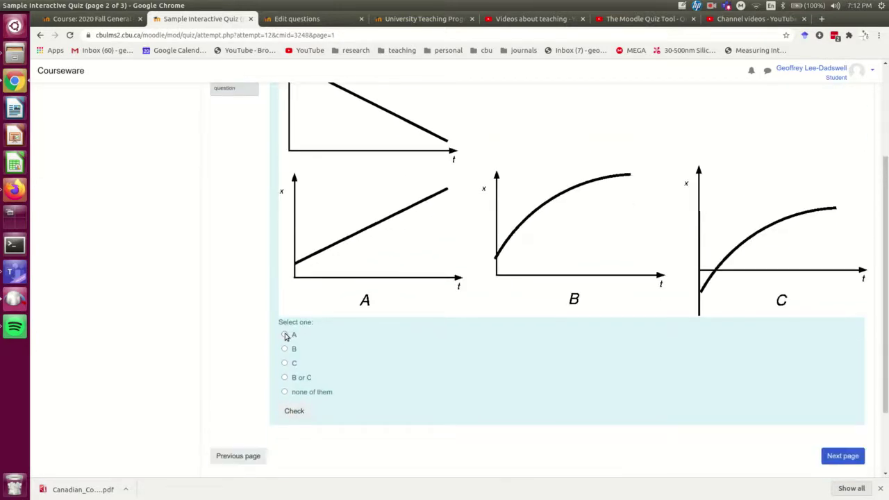
pyautogui.click(285, 335)
pyautogui.click(292, 426)
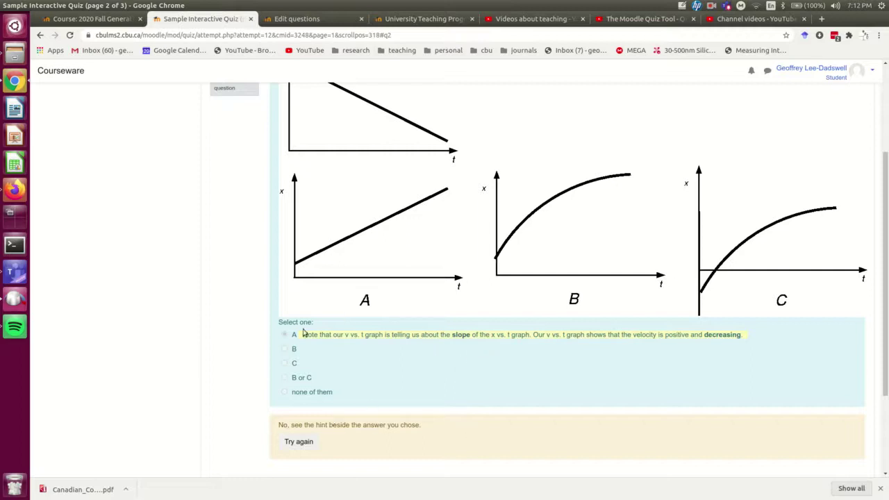
pyautogui.moveTo(303, 335); pyautogui.dragTo(759, 337)
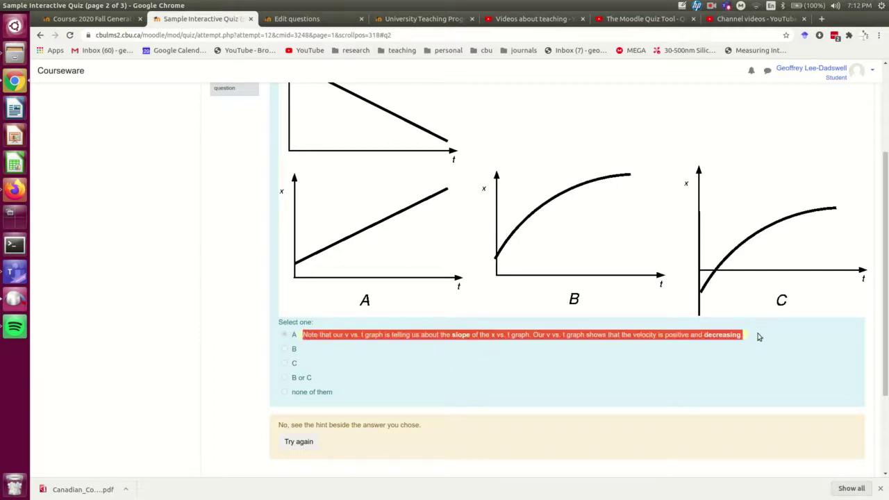
pyautogui.scroll(1, 622, 346)
pyautogui.scroll(-2, 417, 375)
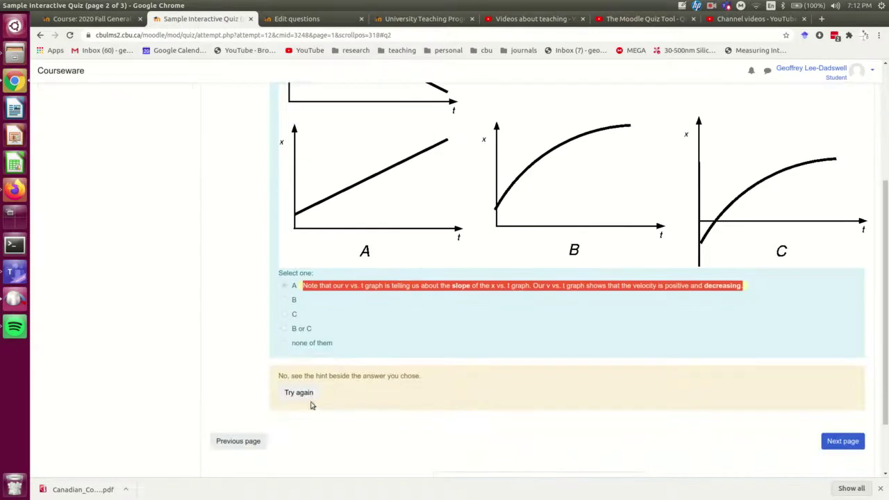
# Retry Question 2 with answer B, check it, and read its hint
pyautogui.click(303, 393)
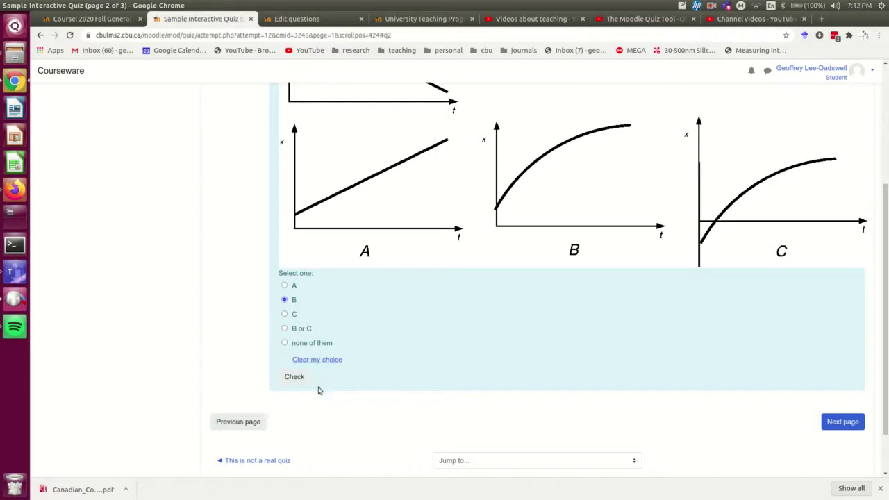
pyautogui.click(292, 376)
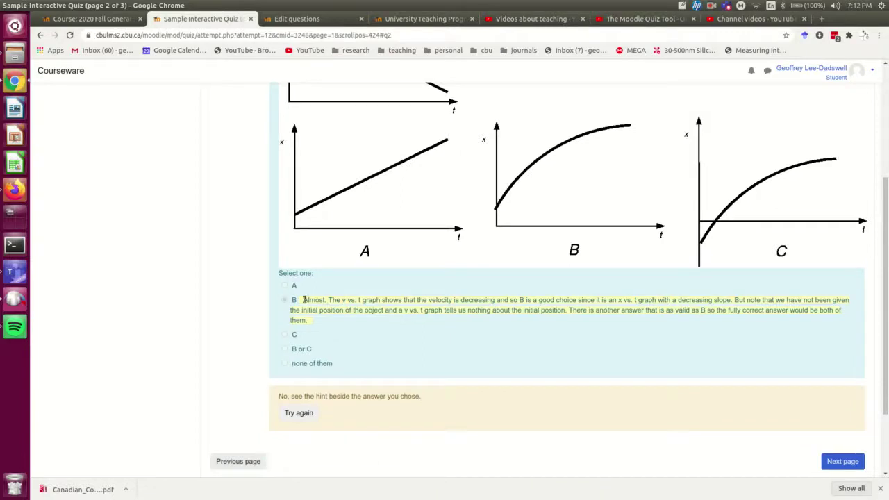
pyautogui.moveTo(303, 299); pyautogui.dragTo(324, 300)
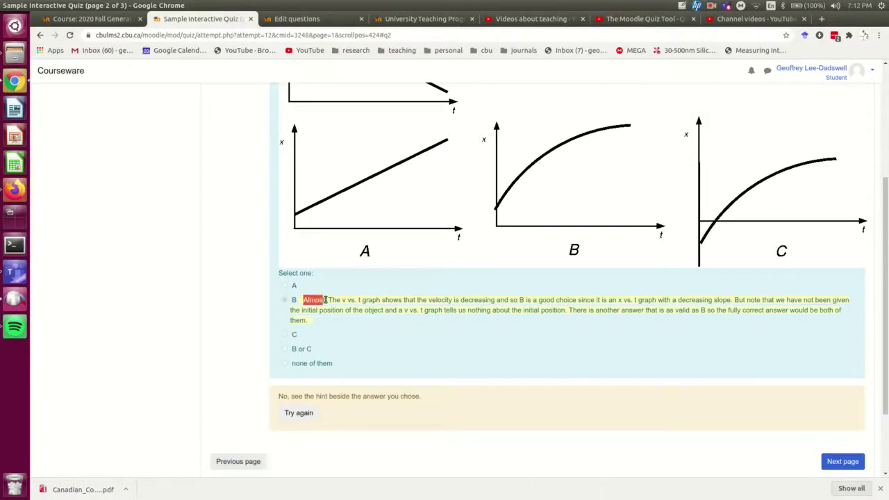
pyautogui.click(368, 315)
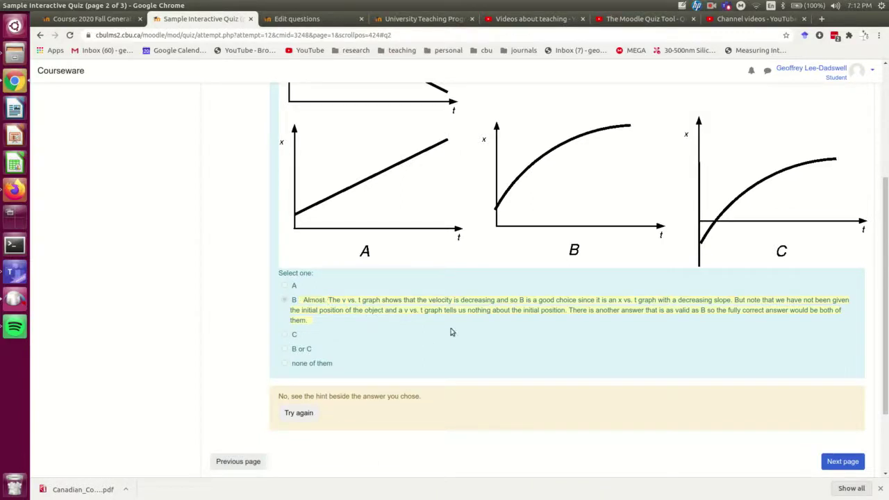
# Retry again with 'B or C', check it, and go to the last quiz page
pyautogui.click(296, 414)
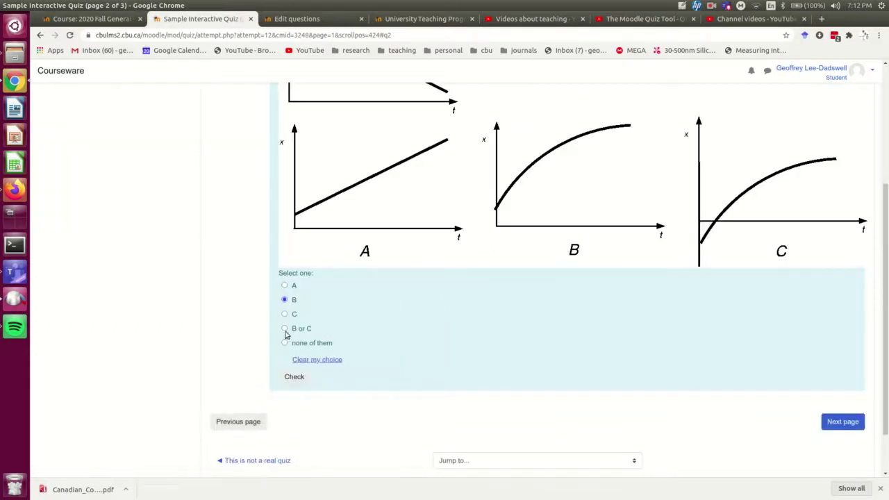
pyautogui.click(285, 330)
pyautogui.click(299, 379)
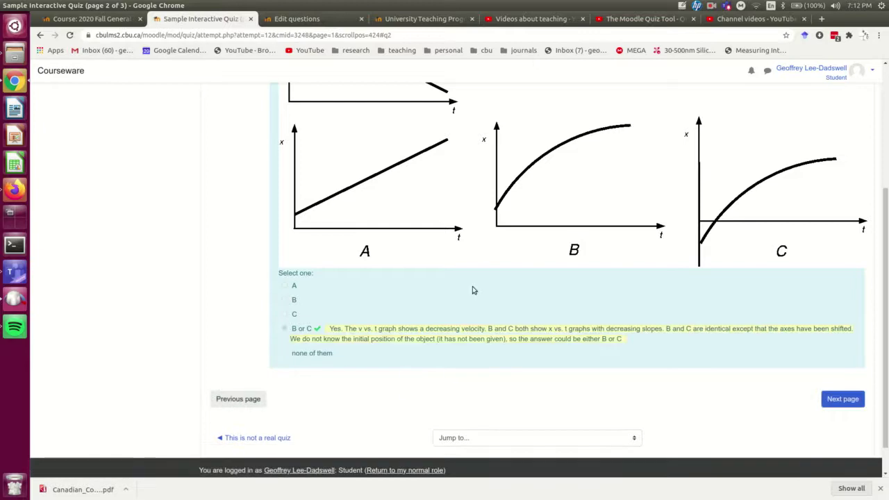
pyautogui.scroll(-1, 694, 312)
pyautogui.click(842, 362)
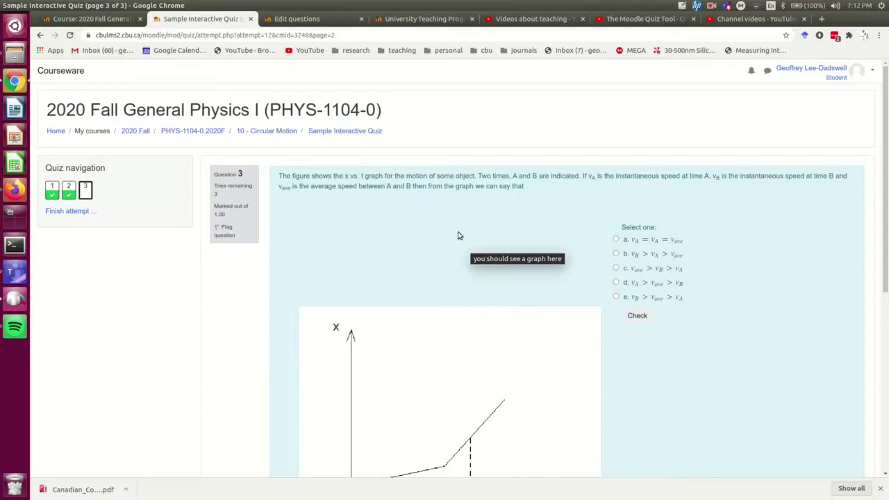
# Answer question 3 with option e, check it as Correct, and finish the attempt
pyautogui.scroll(-2, 456, 183)
pyautogui.scroll(2, 464, 176)
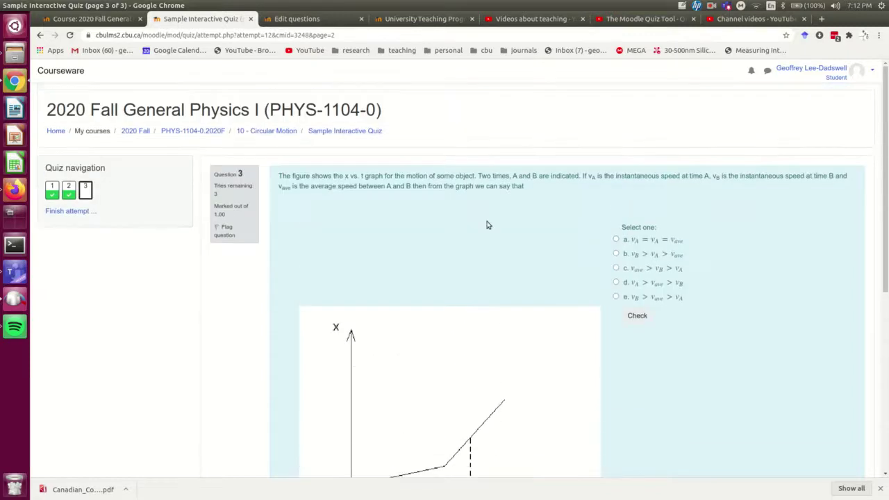
pyautogui.scroll(-3, 466, 236)
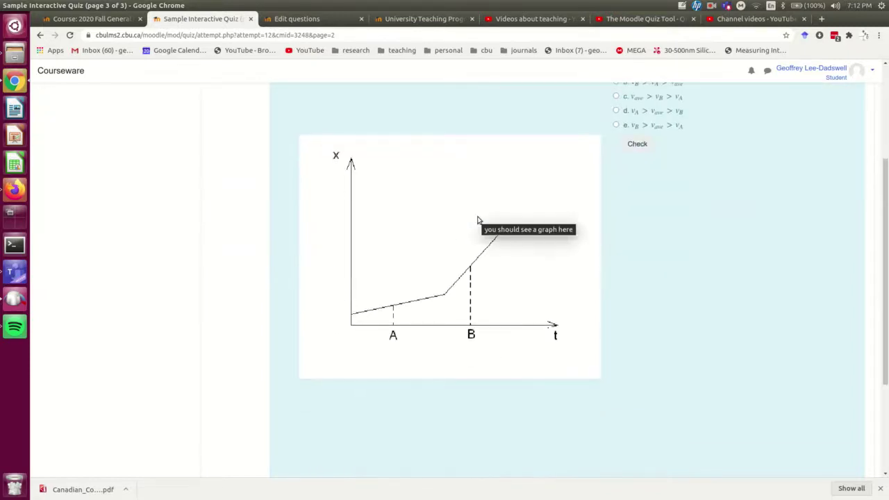
pyautogui.scroll(2, 656, 270)
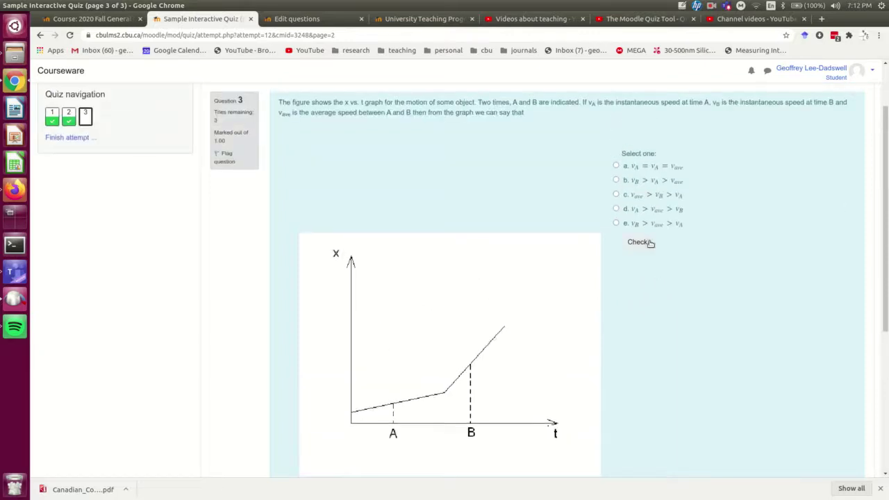
pyautogui.click(615, 224)
pyautogui.click(638, 258)
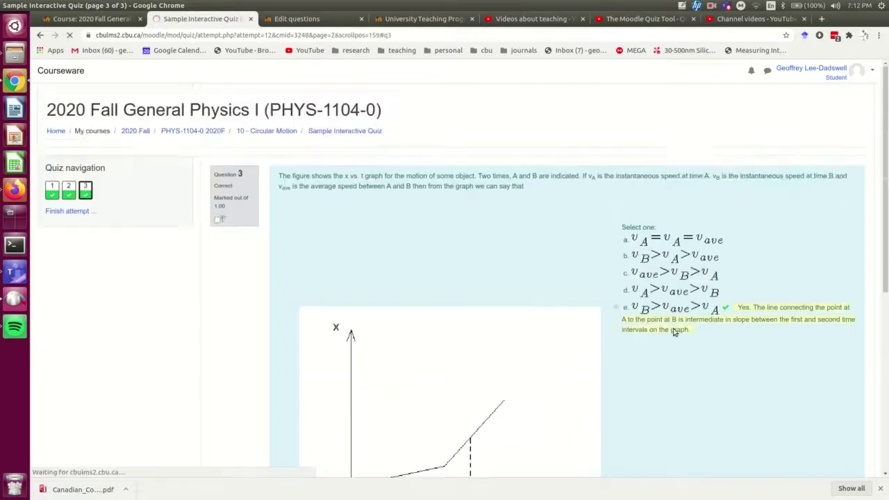
pyautogui.scroll(-7, 635, 286)
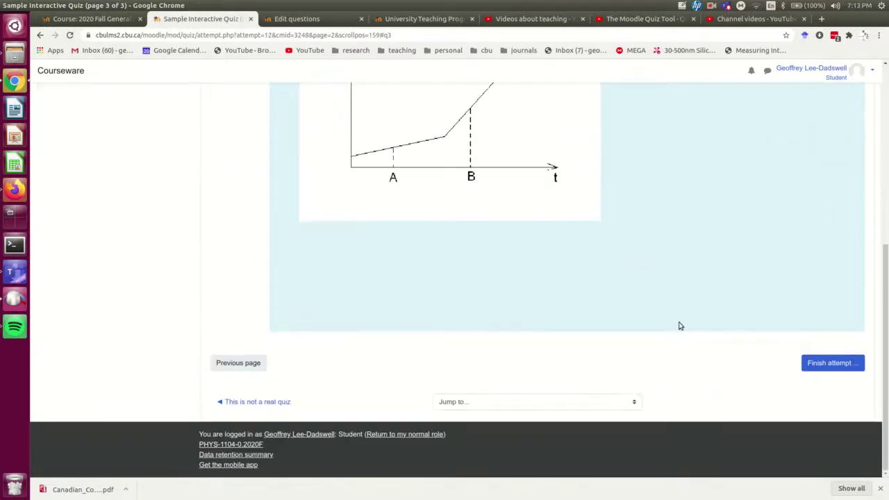
pyautogui.click(833, 363)
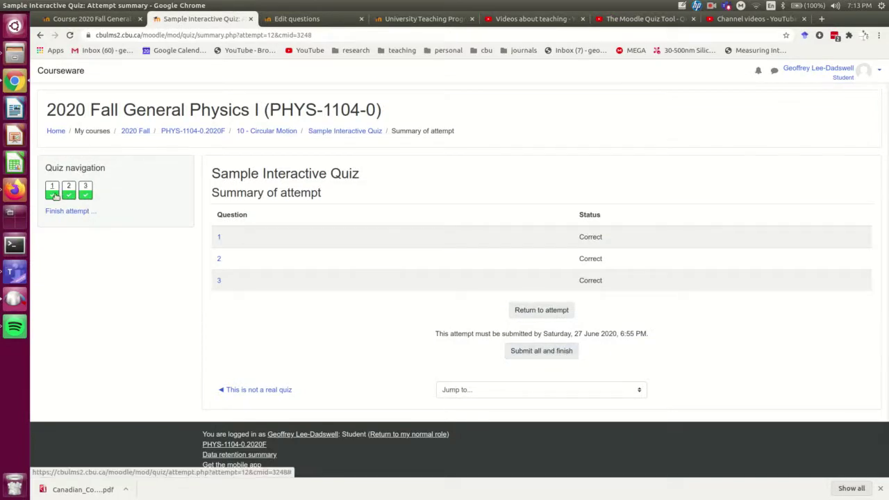
# Submit all and finish the attempt, confirming it, for a grade of 8.00/10.00 (80%)
pyautogui.click(567, 350)
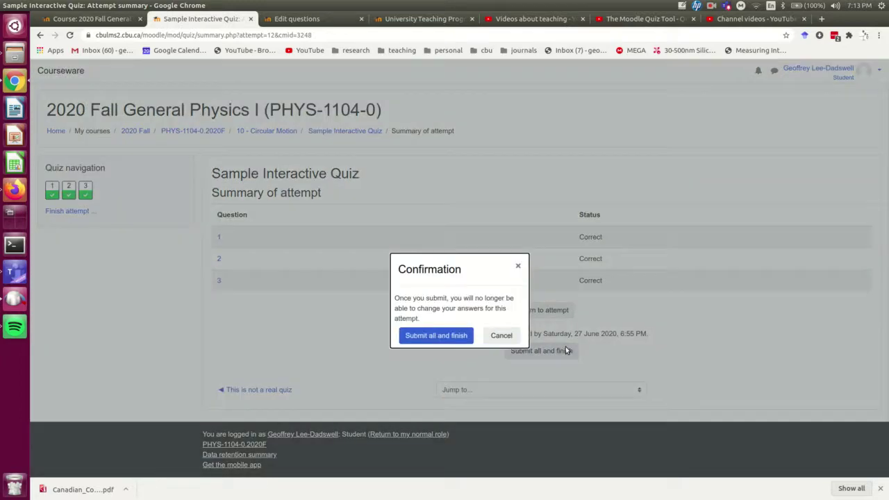
pyautogui.click(440, 334)
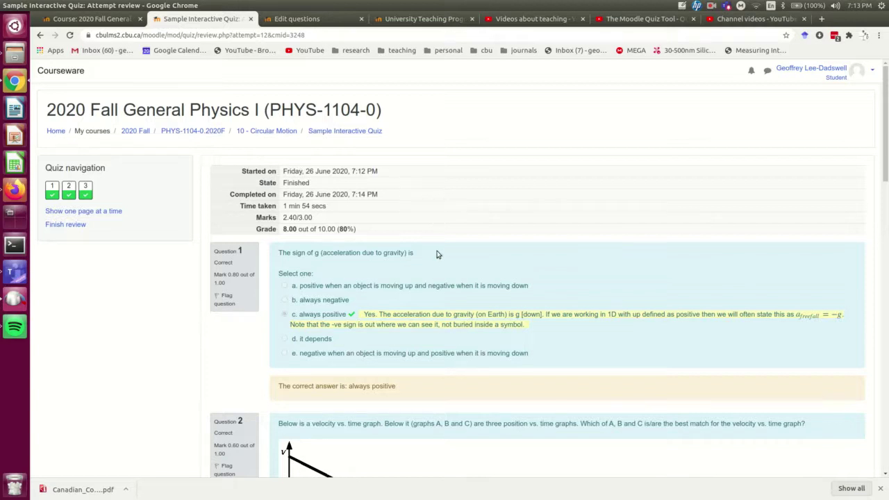
# Look over the attempt review, including question 1's 0.80/1.00 mark, then finish the review
pyautogui.scroll(-3, 435, 249)
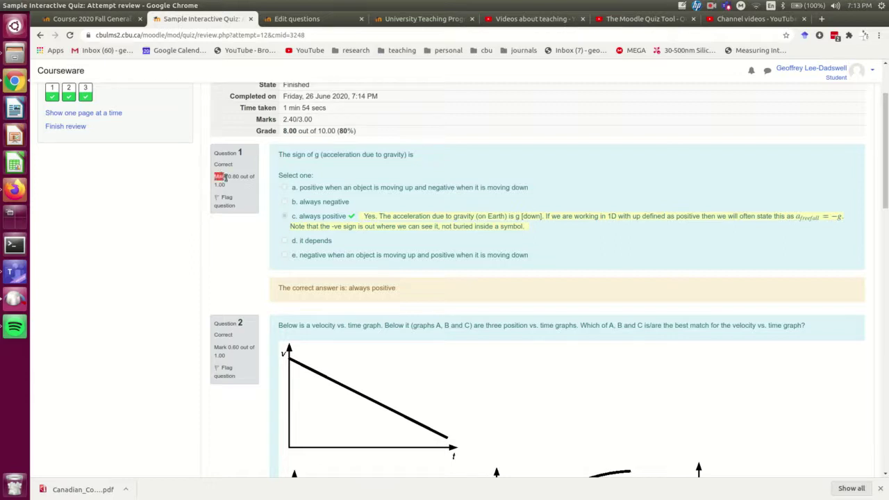
pyautogui.moveTo(224, 178); pyautogui.dragTo(229, 184)
pyautogui.click(242, 193)
pyautogui.scroll(-4, 376, 195)
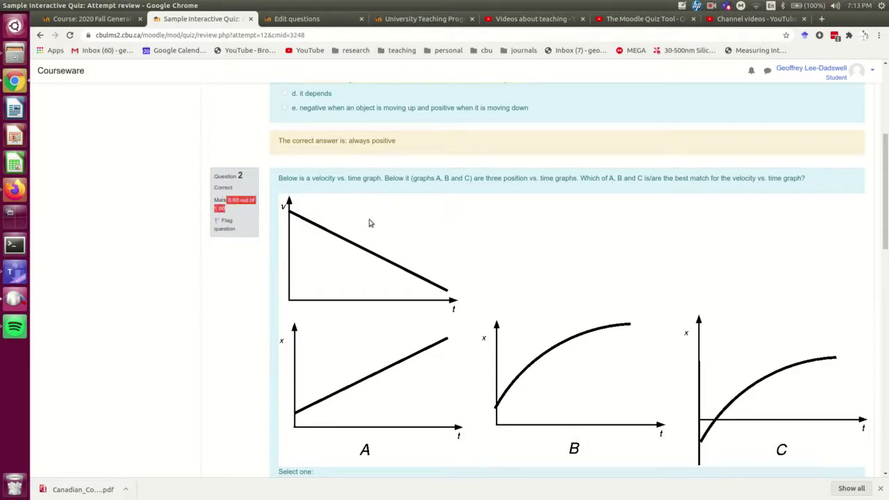
pyautogui.scroll(-9, 397, 197)
pyautogui.scroll(-3, 333, 251)
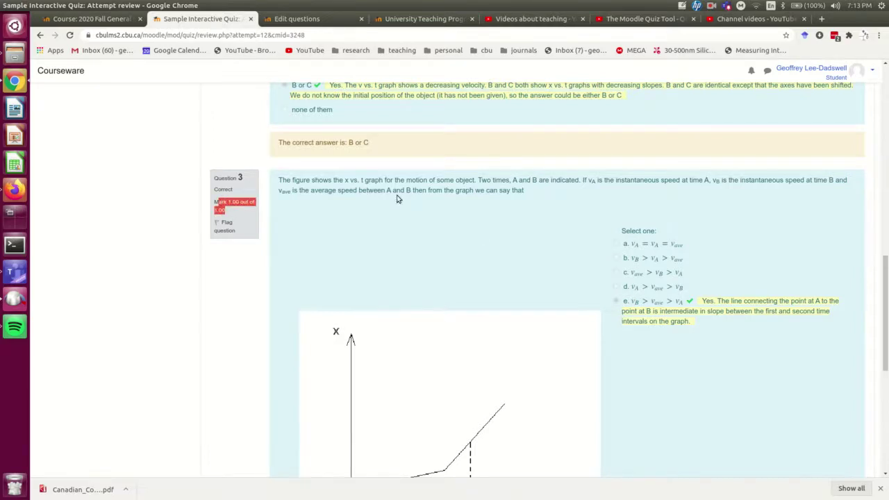
pyautogui.scroll(-9, 396, 200)
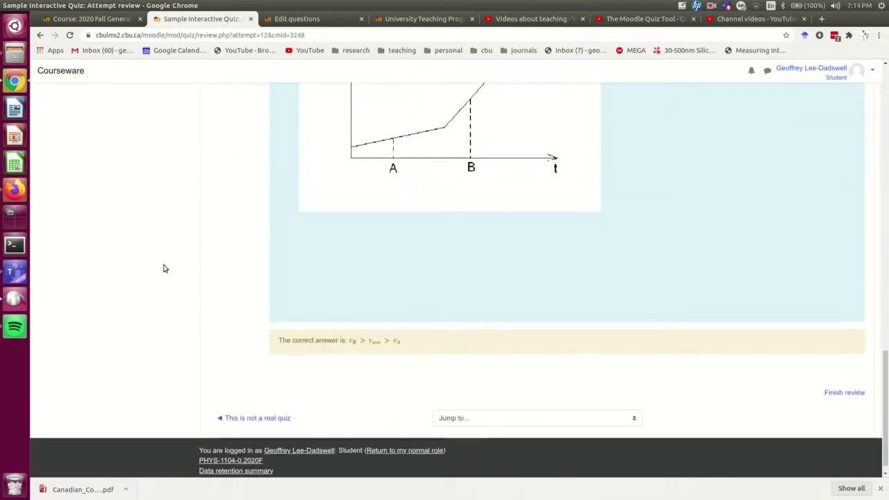
pyautogui.scroll(3, 163, 267)
pyautogui.scroll(4, 182, 260)
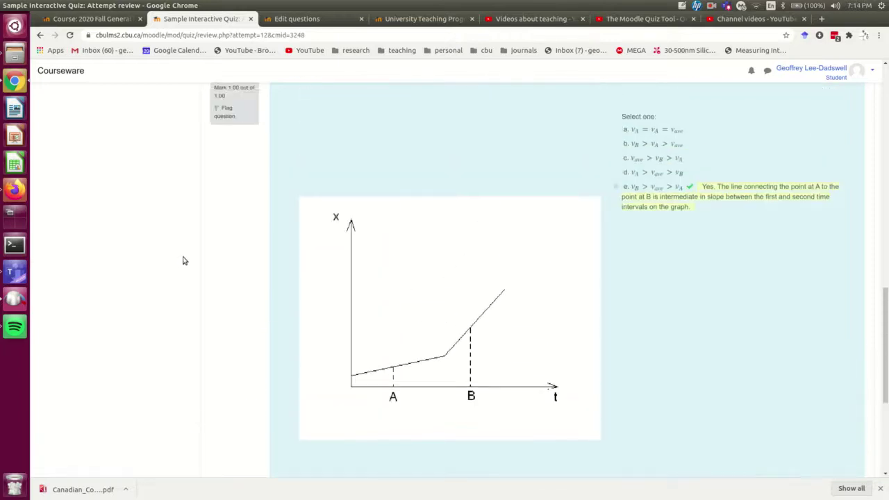
pyautogui.scroll(-3, 182, 260)
pyautogui.scroll(5, 194, 261)
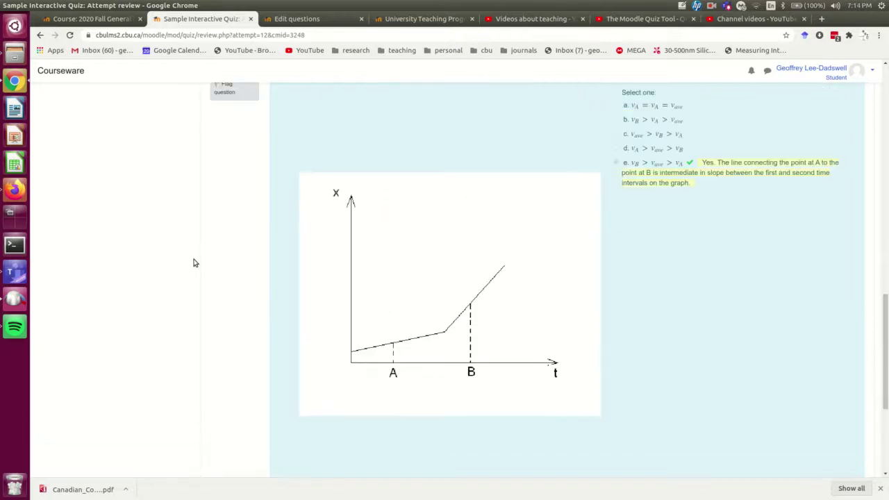
pyautogui.scroll(-4, 389, 319)
pyautogui.click(843, 425)
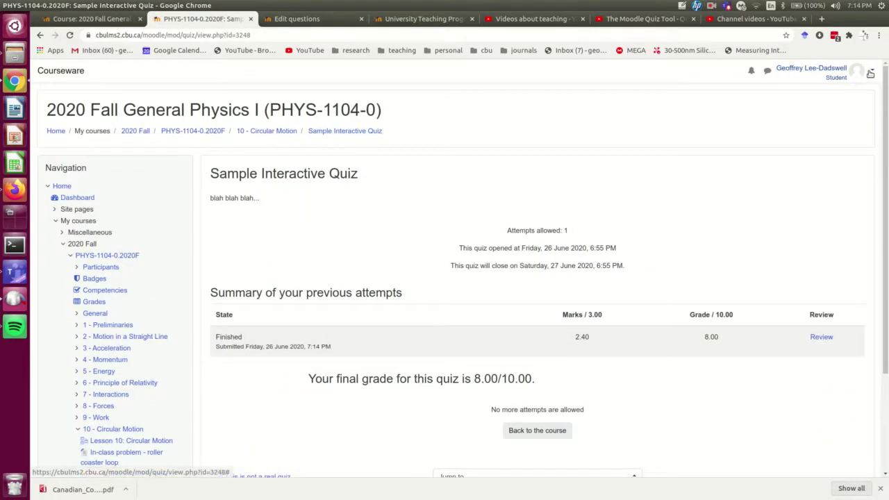
# Return to the teacher role and view the questions behind the quiz's first random slot
pyautogui.click(867, 72)
pyautogui.click(827, 190)
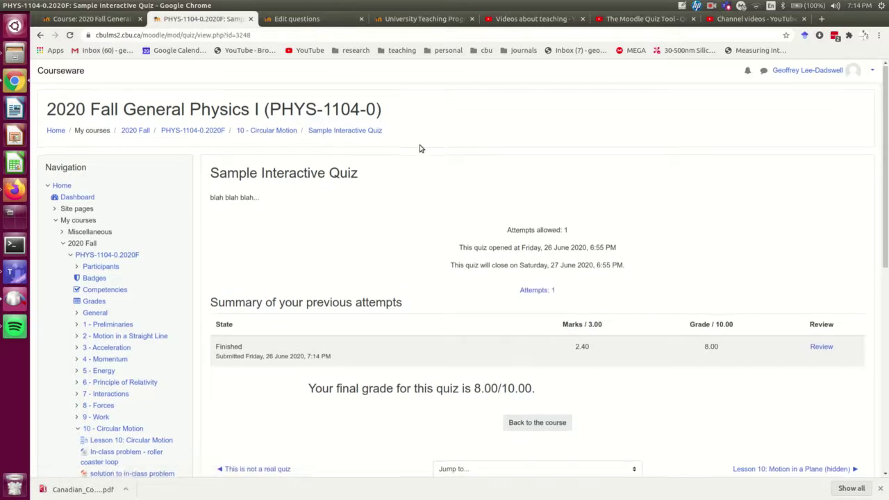
pyautogui.scroll(-3, 417, 146)
pyautogui.scroll(2, 377, 135)
pyautogui.scroll(-3, 377, 137)
pyautogui.scroll(-3, 377, 137)
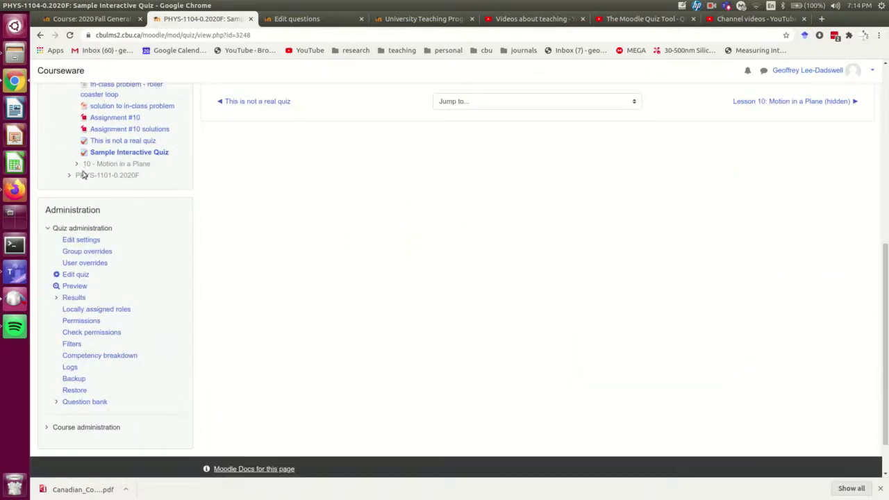
pyautogui.click(69, 276)
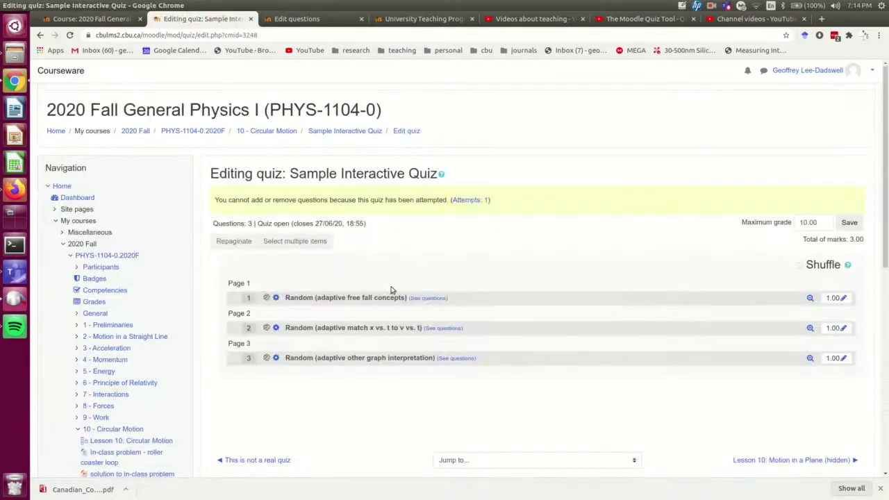
pyautogui.click(429, 299)
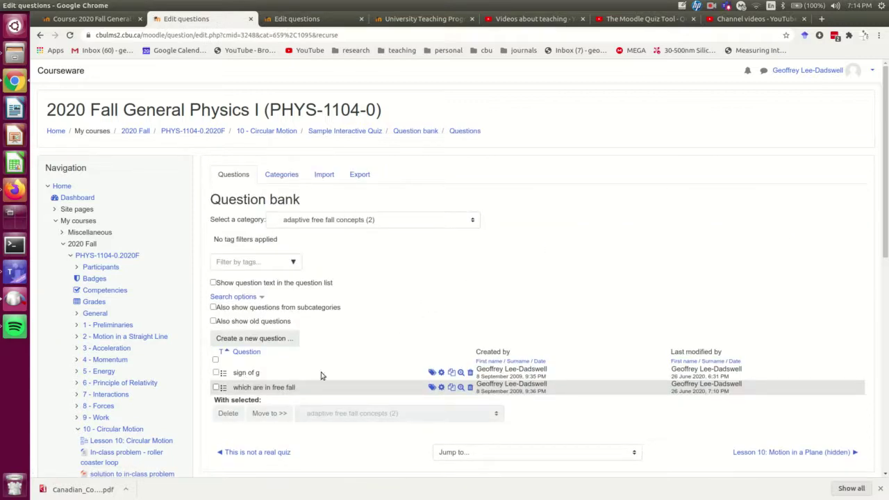
# Give the sign of g question a 20% penalty per incorrect try and save it
pyautogui.click(441, 373)
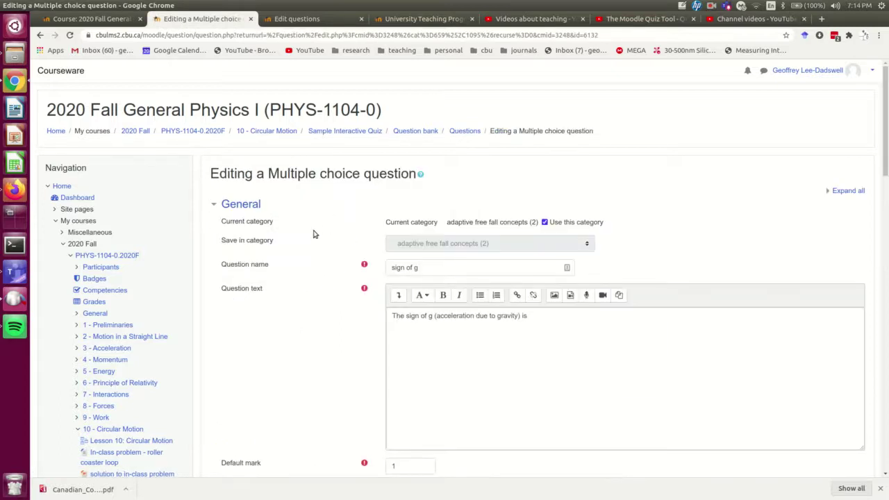
pyautogui.scroll(-3, 313, 234)
pyautogui.scroll(-4, 307, 236)
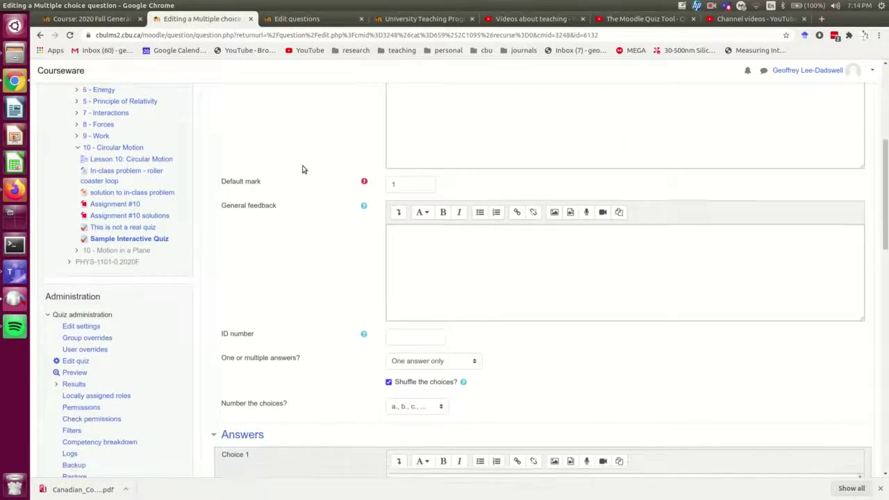
pyautogui.scroll(-15, 302, 169)
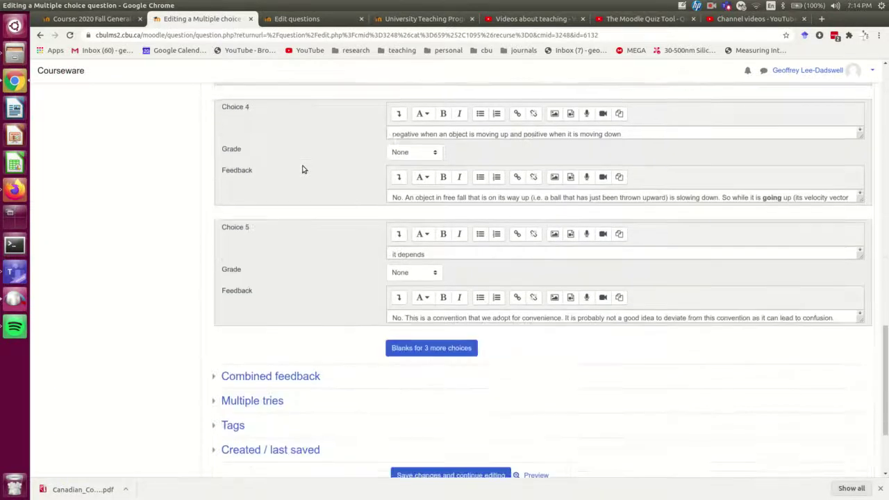
pyautogui.scroll(-3, 302, 169)
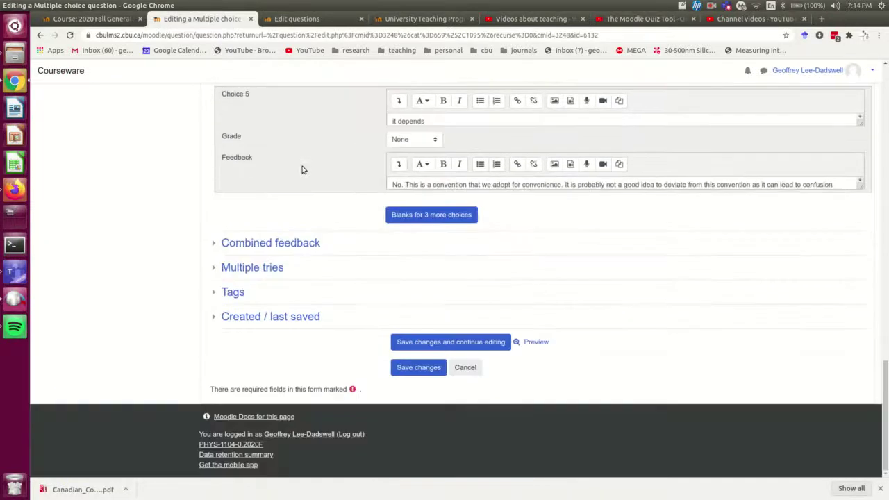
pyautogui.click(259, 271)
pyautogui.scroll(-2, 300, 238)
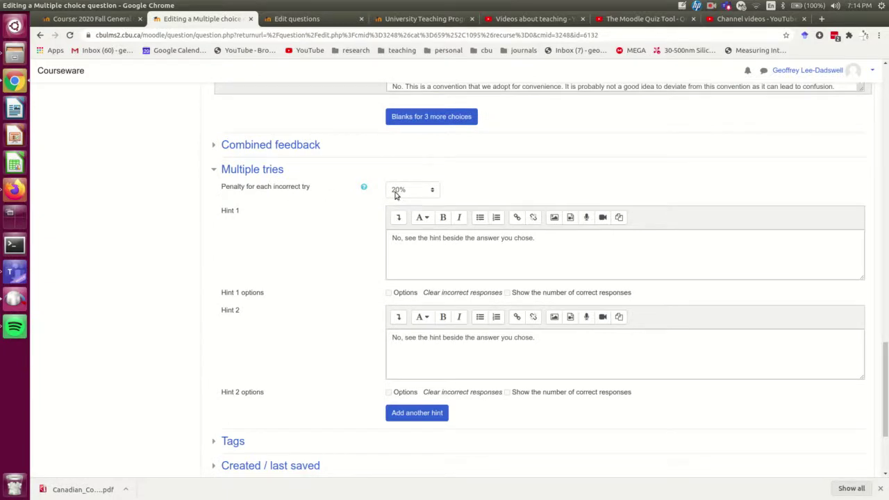
pyautogui.click(431, 191)
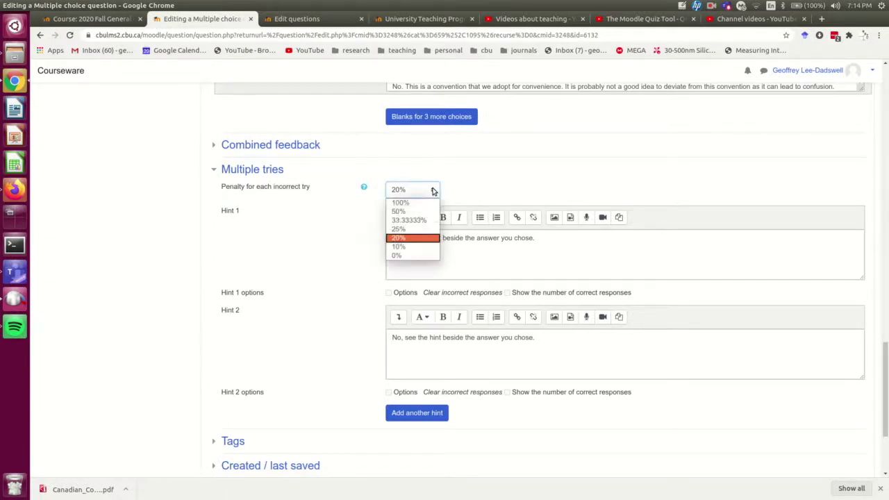
pyautogui.click(418, 239)
pyautogui.scroll(-3, 312, 222)
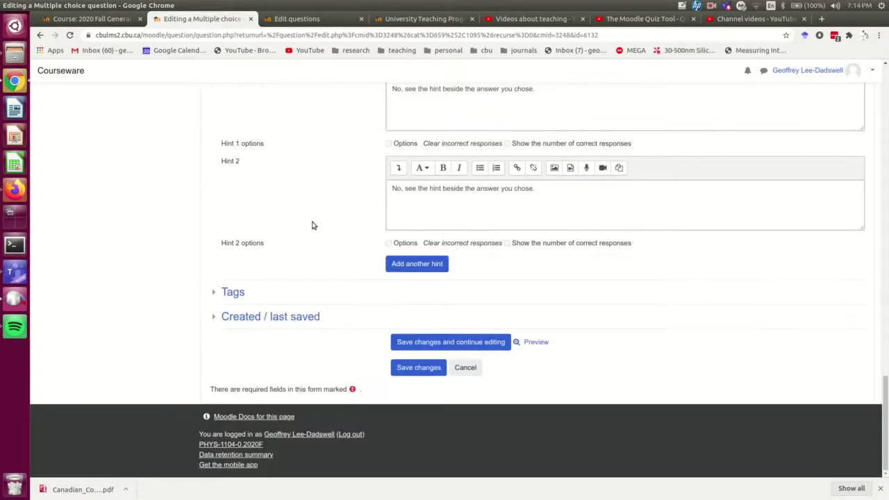
pyautogui.click(411, 368)
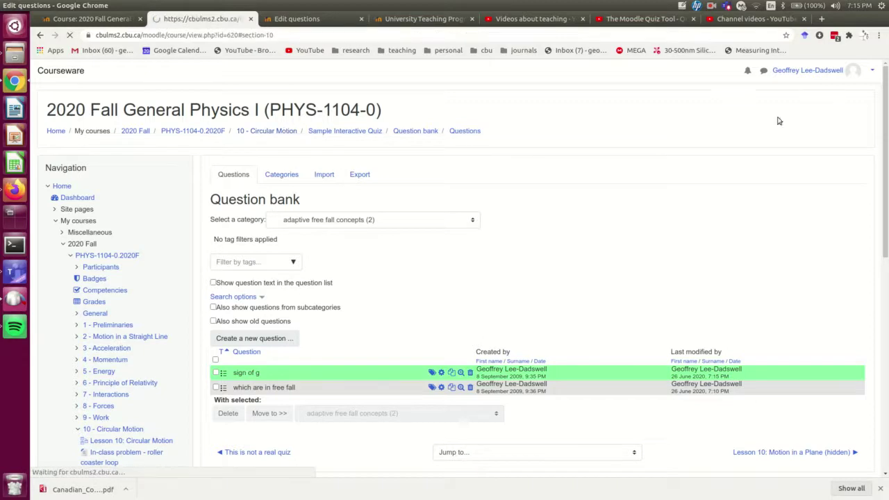
# Switch role to Student and open Sample Interactive Quiz, showing the 8.00/10.00 final grade
pyautogui.click(872, 71)
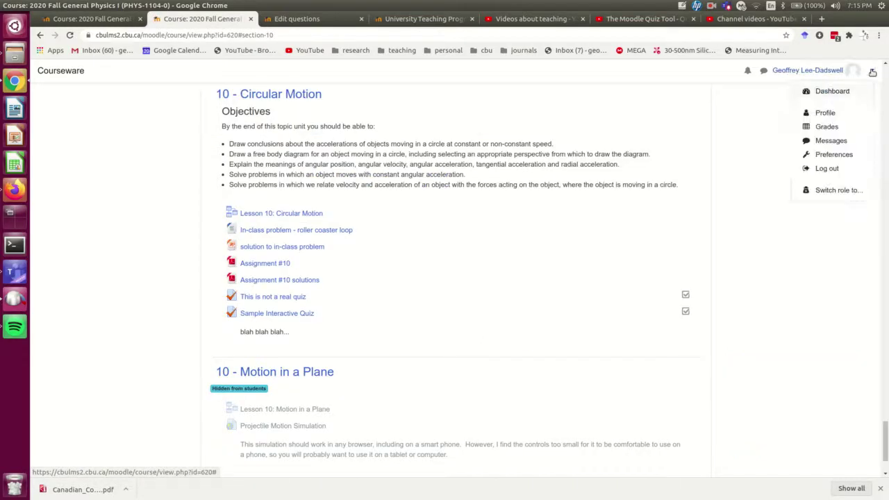
pyautogui.click(842, 192)
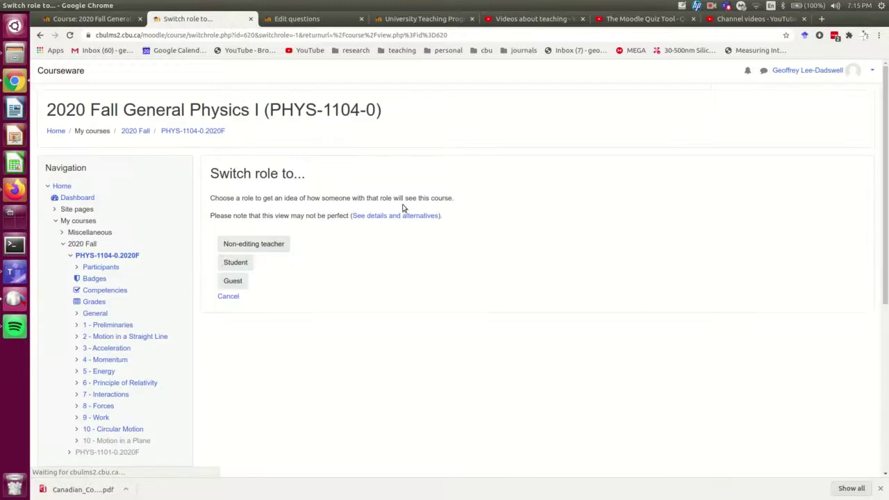
pyautogui.click(235, 266)
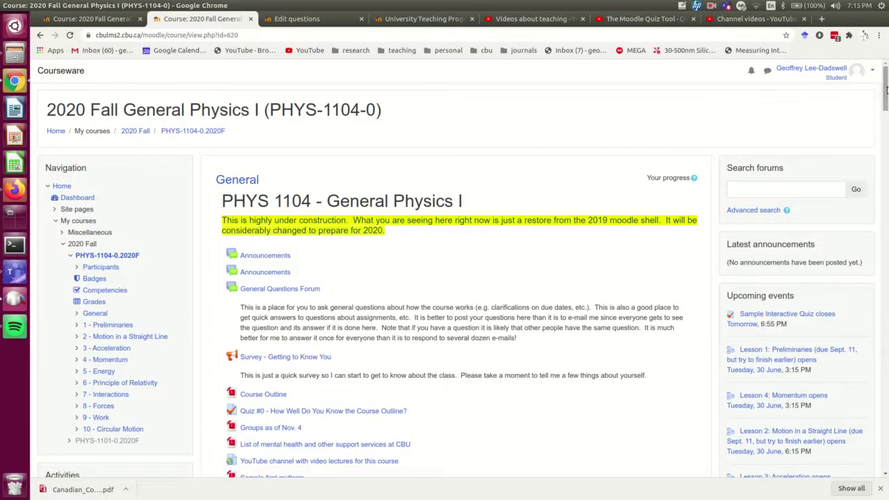
pyautogui.moveTo(884, 91); pyautogui.dragTo(871, 431)
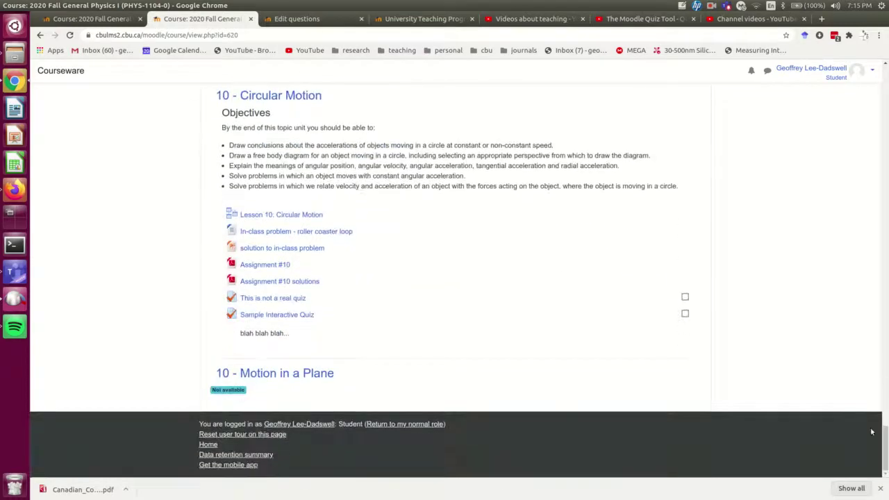
pyautogui.click(292, 315)
pyautogui.scroll(-1, 448, 220)
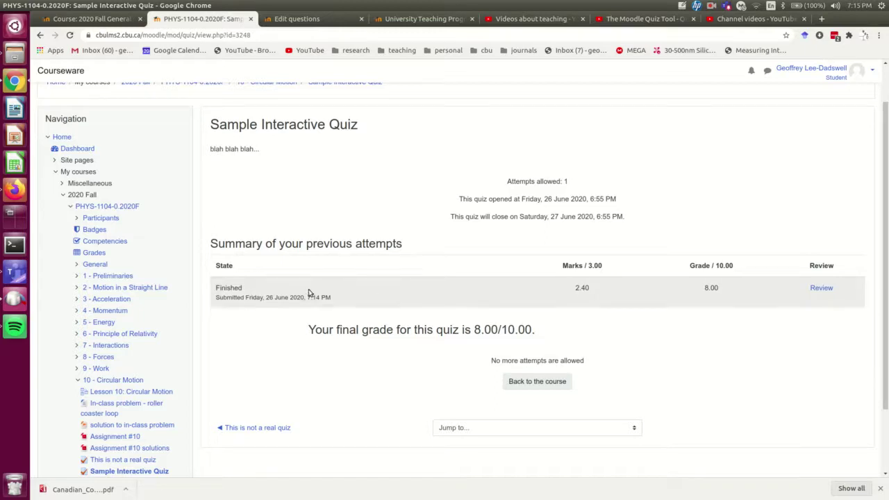
pyautogui.scroll(1, 440, 262)
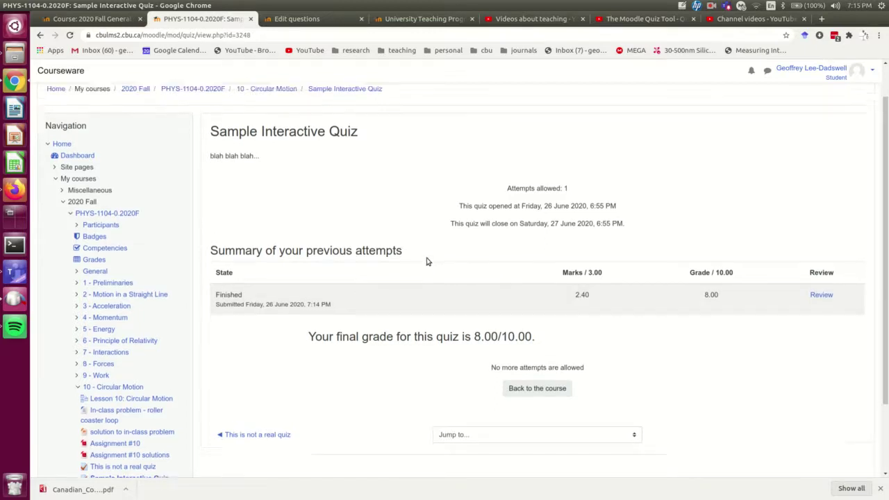
# Return to the teacher role and open the quiz's Results grades report
pyautogui.click(835, 79)
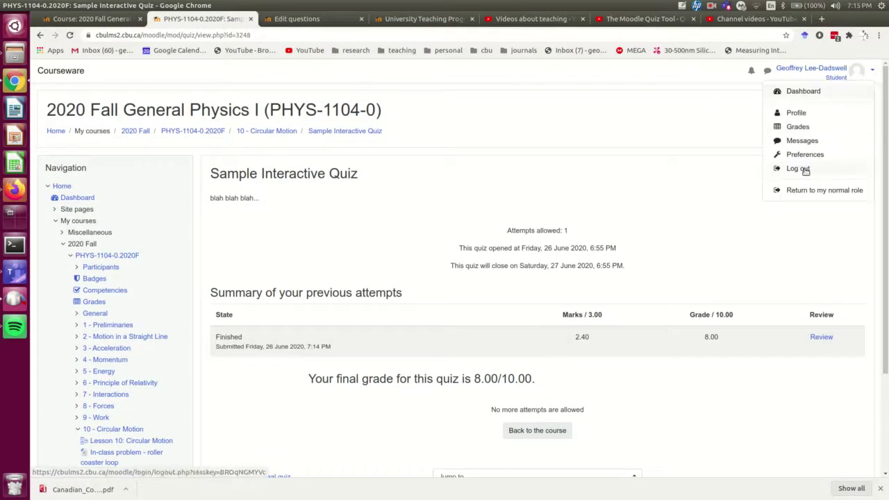
pyautogui.click(816, 191)
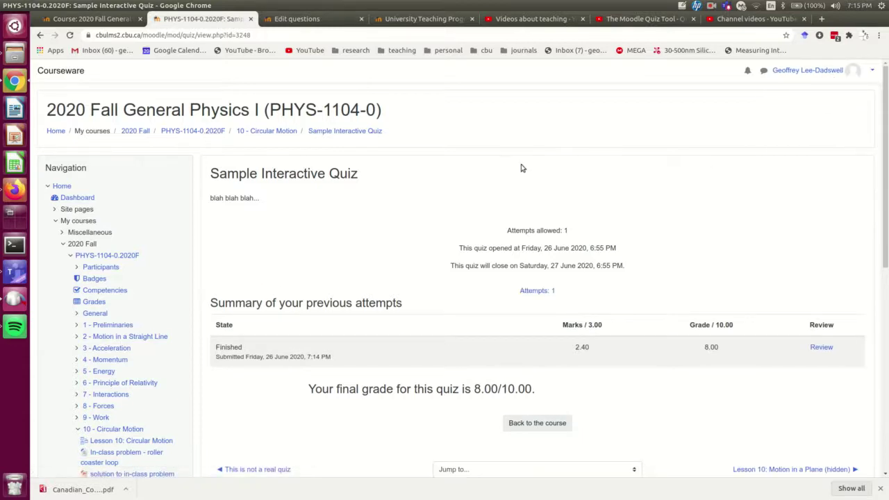
pyautogui.scroll(-3, 389, 209)
pyautogui.scroll(-3, 319, 257)
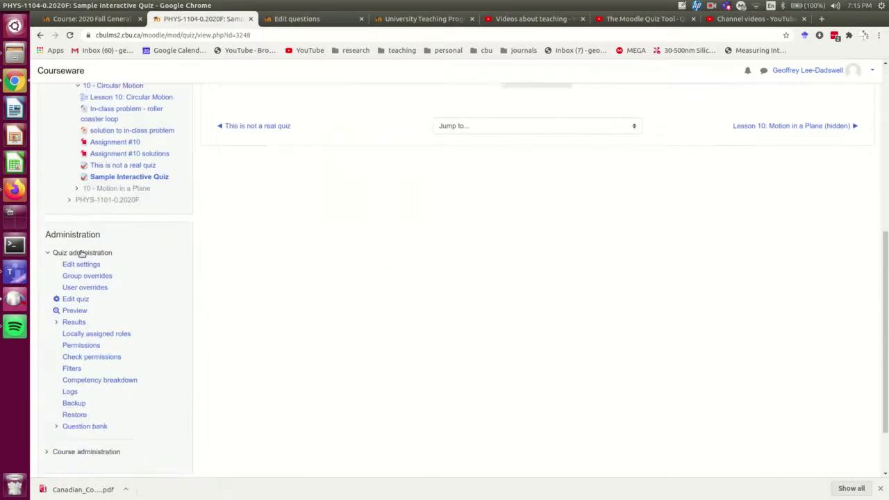
pyautogui.click(73, 322)
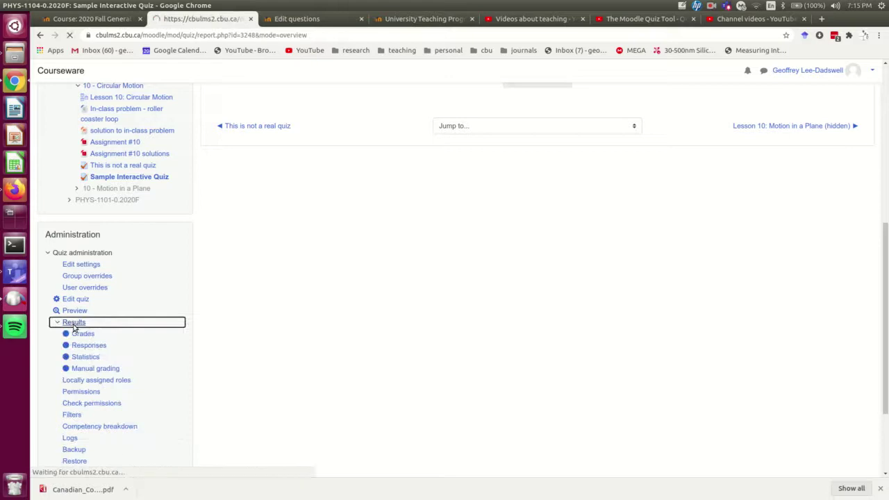
pyautogui.scroll(-2, 665, 338)
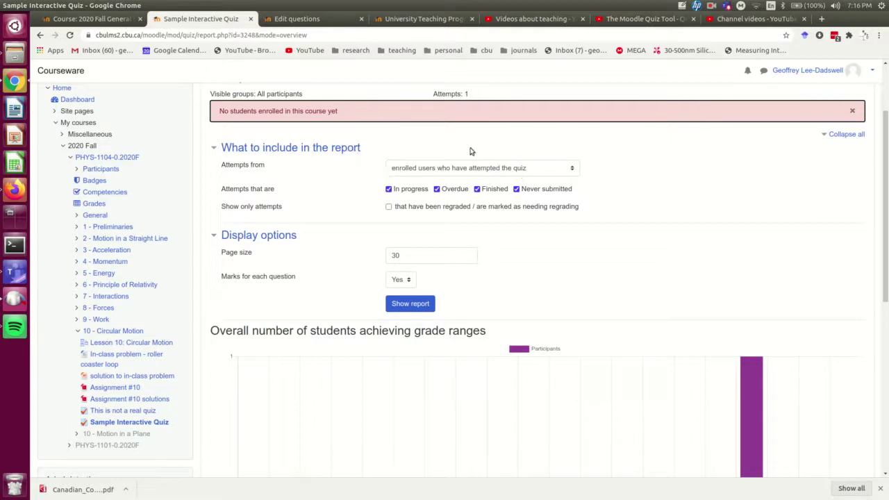
# Regenerate the grades report to include all users who attempted the quiz
pyautogui.click(572, 170)
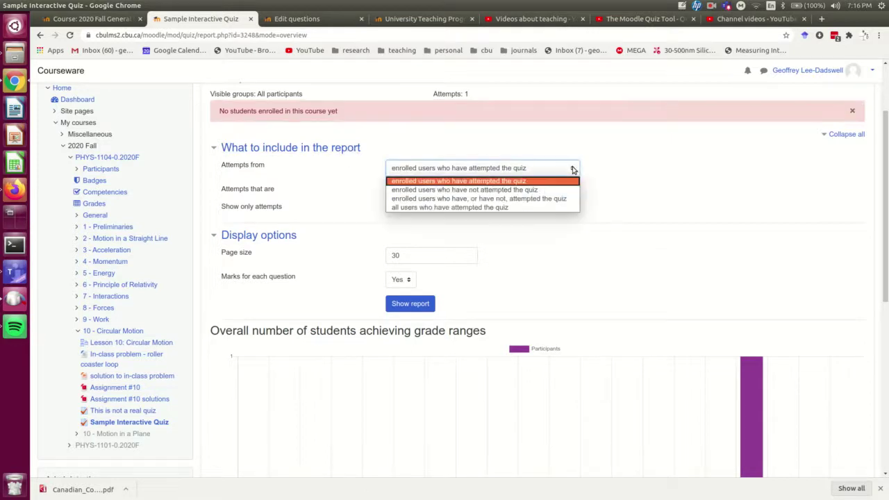
pyautogui.click(436, 208)
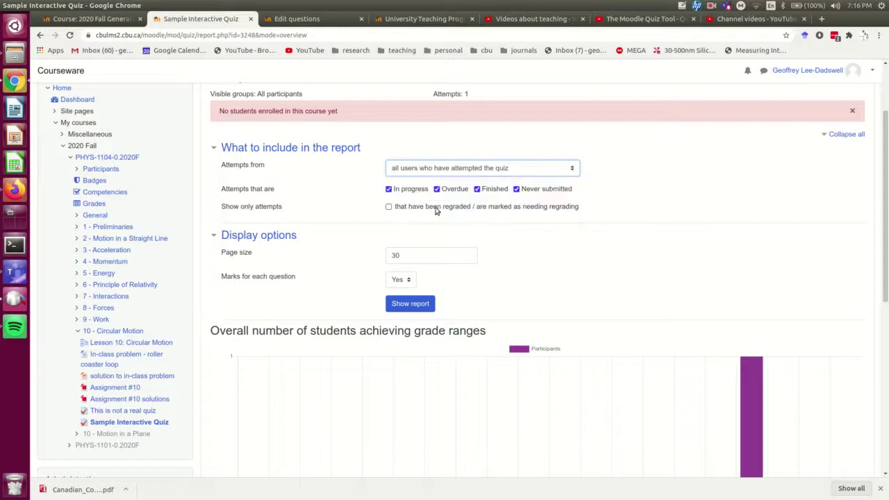
pyautogui.click(399, 304)
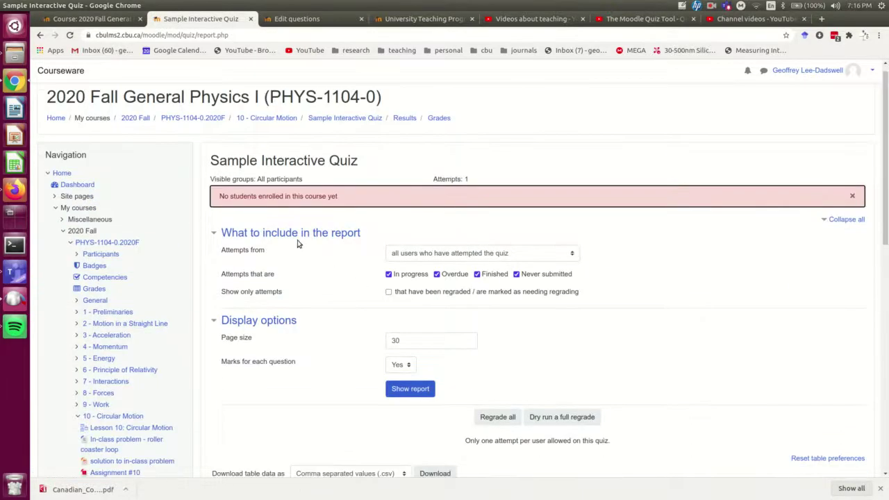
# Select the finished attempt and delete it, leaving Attempts: 0
pyautogui.scroll(-5, 289, 232)
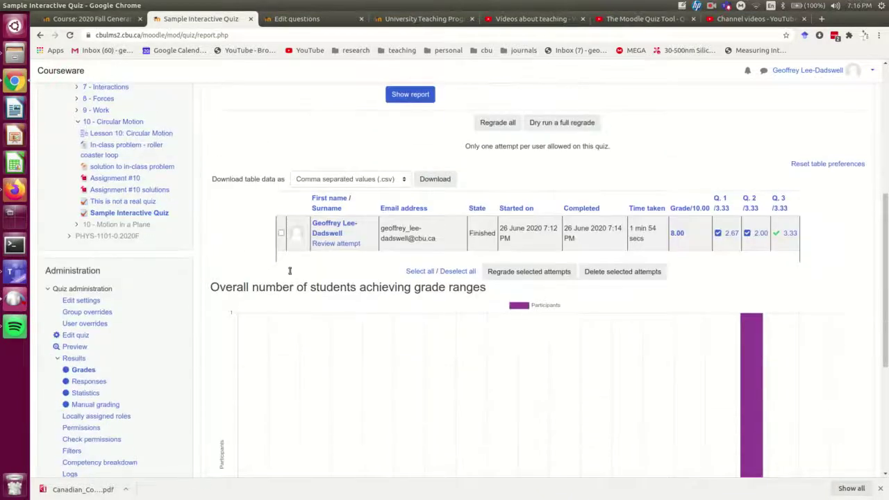
pyautogui.click(280, 233)
pyautogui.click(647, 272)
pyautogui.click(421, 326)
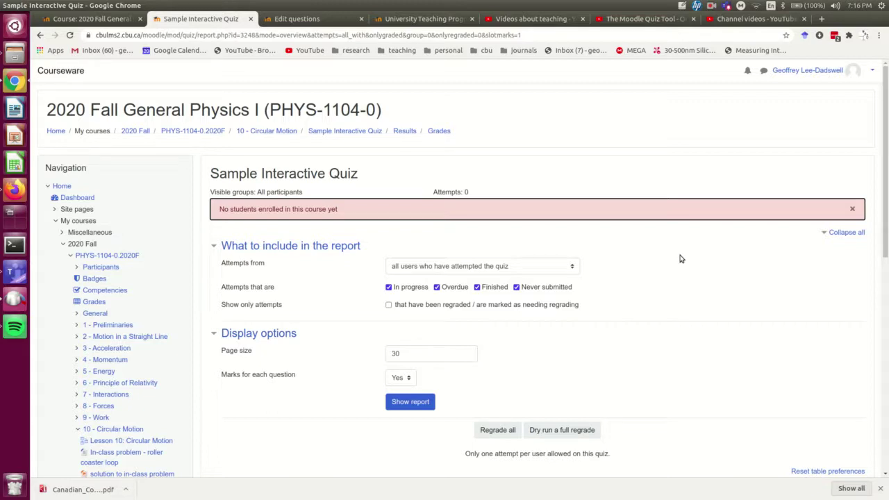
pyautogui.click(607, 297)
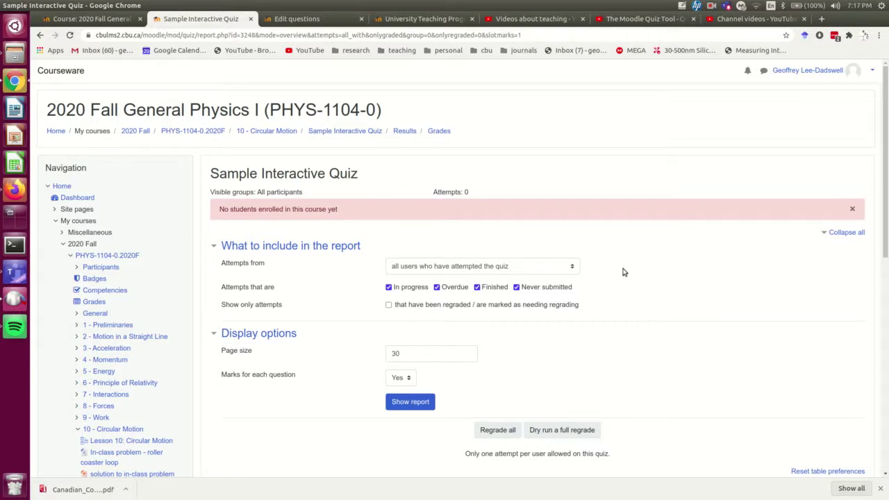
pyautogui.scroll(-5, 623, 272)
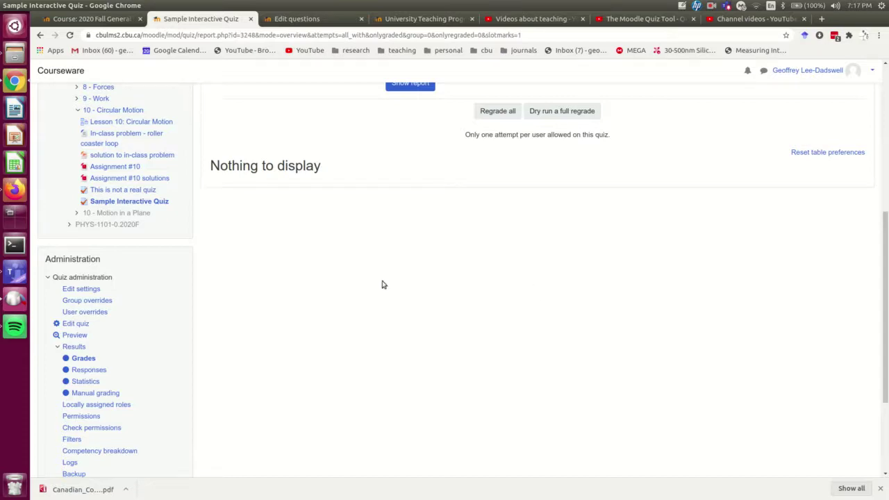
pyautogui.scroll(1, 365, 288)
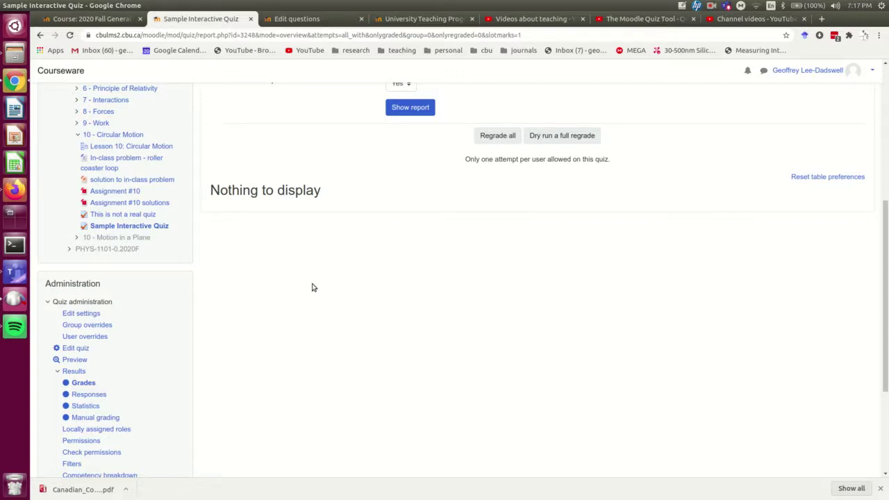
# Open the quiz settings and expand the Question behaviour and Review options sections
pyautogui.click(81, 313)
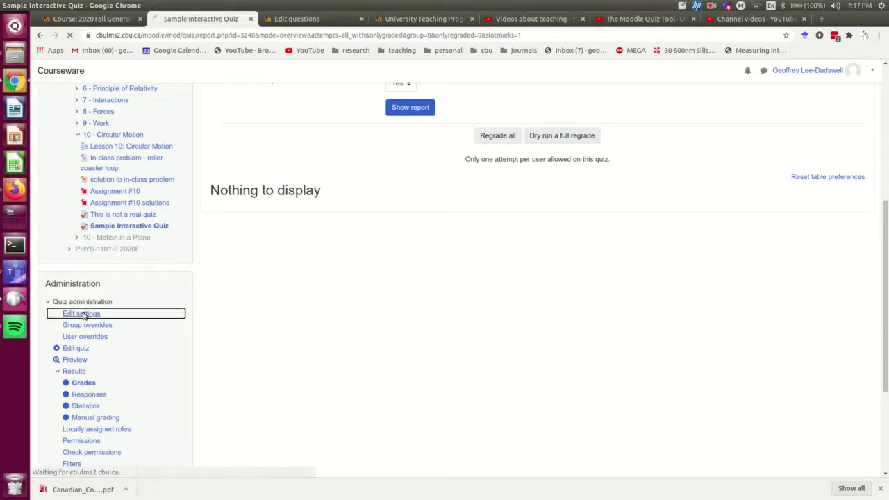
pyautogui.scroll(-4, 287, 266)
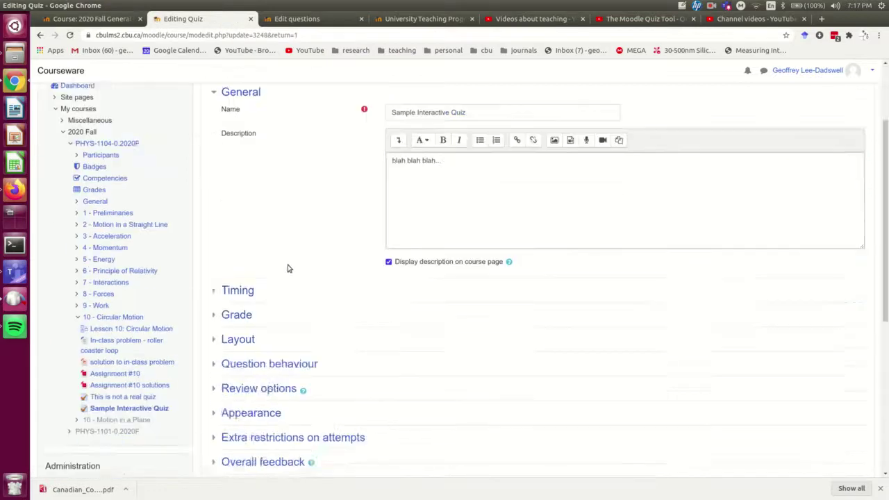
pyautogui.scroll(-3, 355, 295)
pyautogui.click(293, 230)
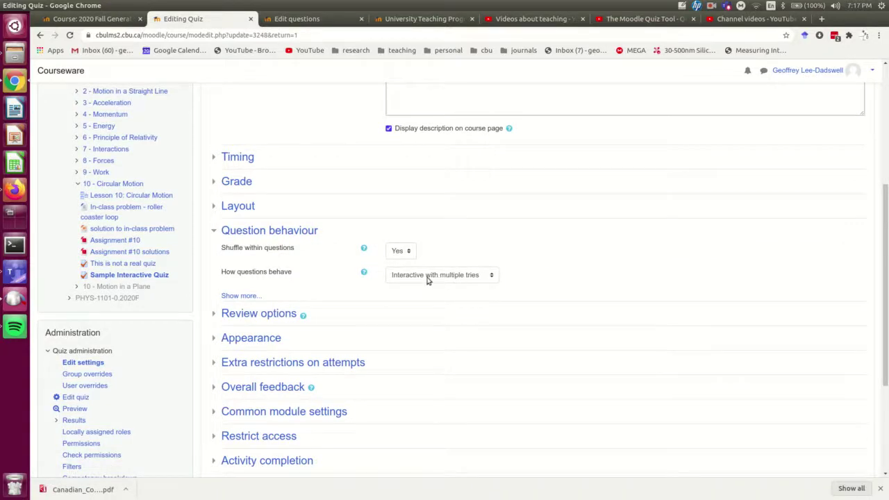
pyautogui.scroll(-1, 269, 273)
pyautogui.click(252, 264)
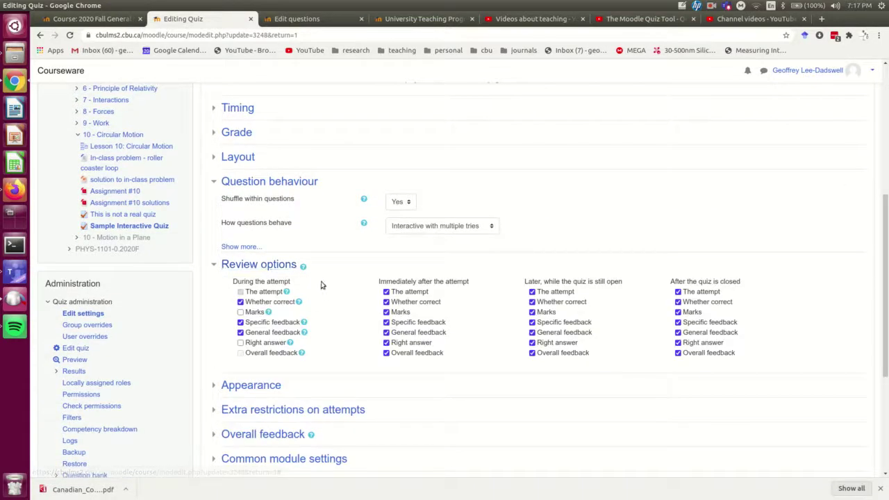
# Save and display the quiz settings, then go to the question bank
pyautogui.scroll(-1, 321, 286)
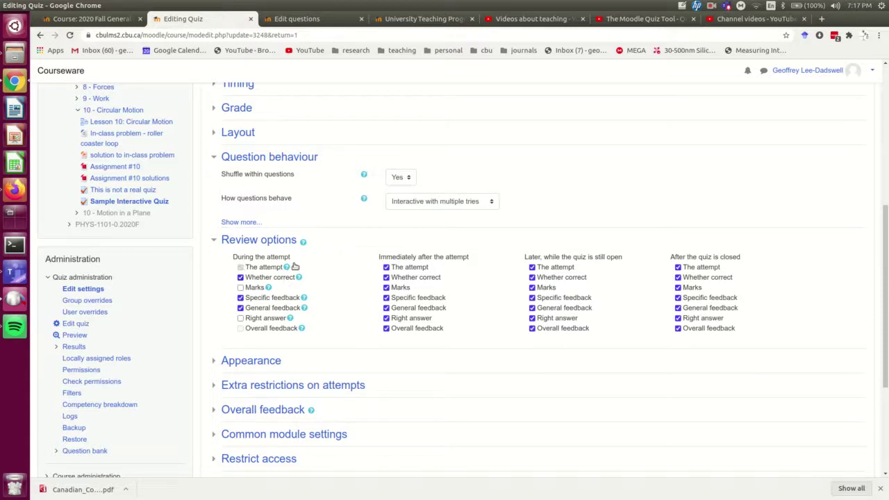
pyautogui.scroll(-1, 312, 267)
pyautogui.scroll(-5, 312, 267)
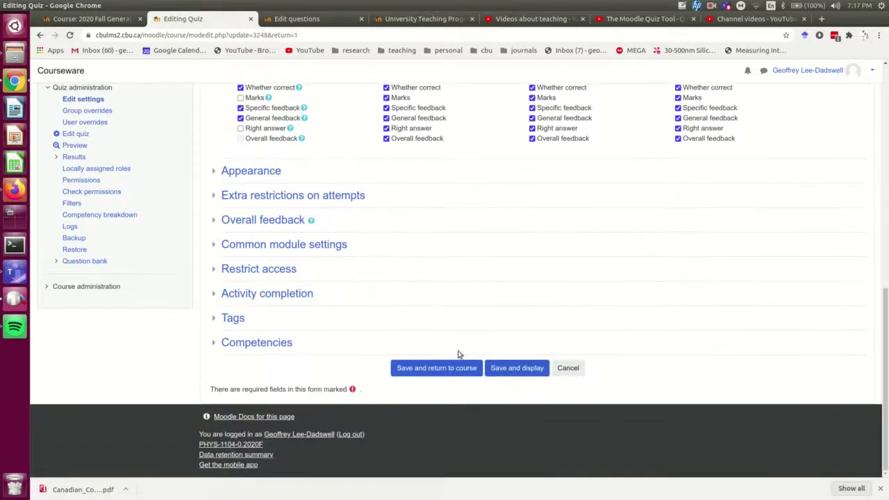
pyautogui.click(531, 370)
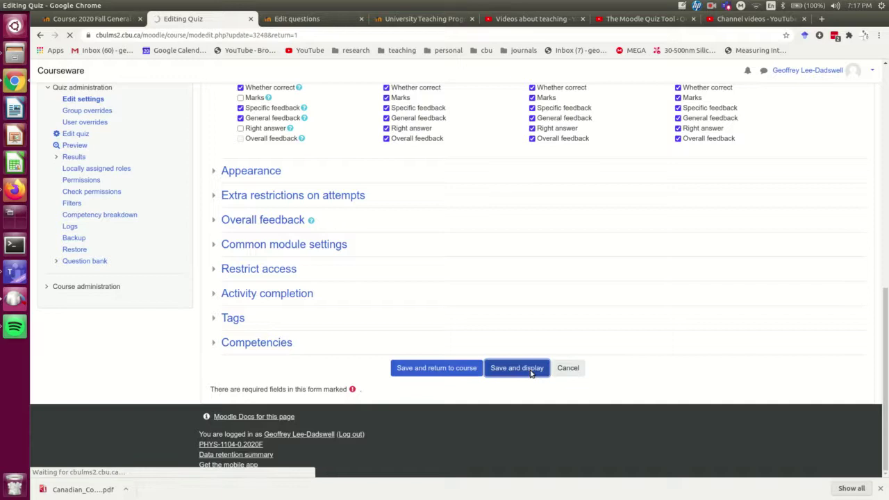
pyautogui.scroll(-5, 390, 281)
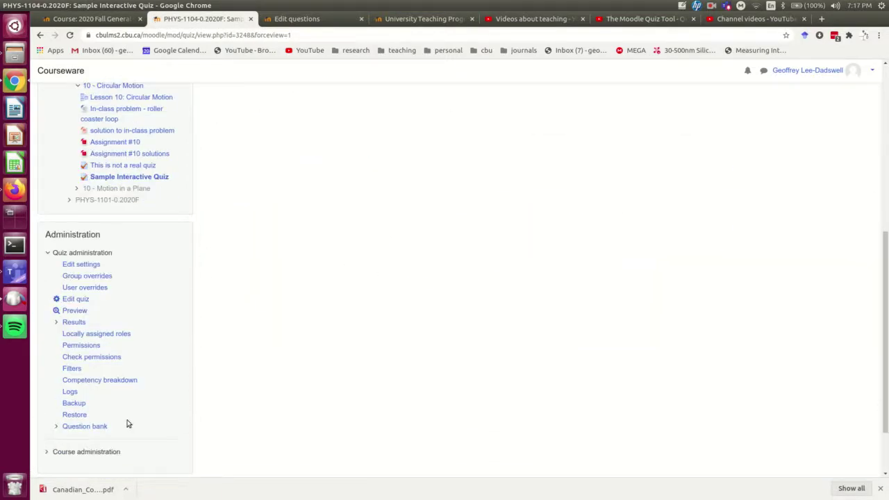
pyautogui.click(99, 427)
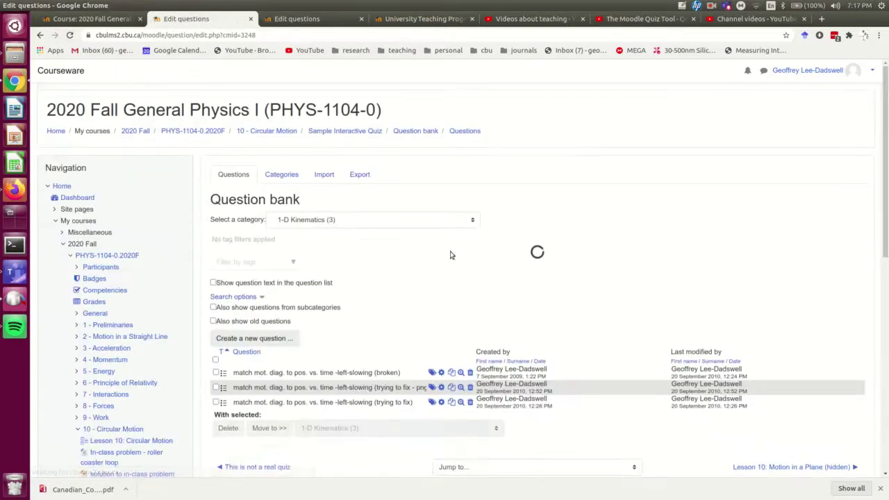
# Switch the question bank to the adaptive free fall concepts category
pyautogui.scroll(-3, 402, 264)
pyautogui.click(408, 101)
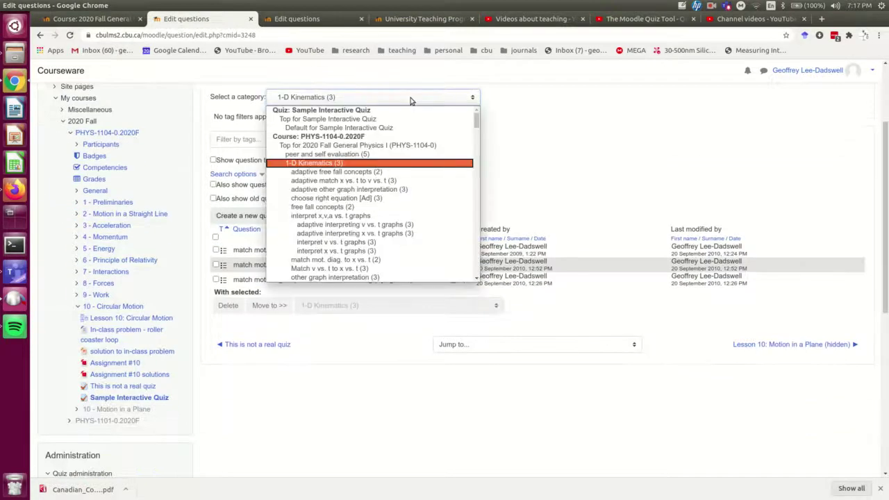
pyautogui.click(349, 226)
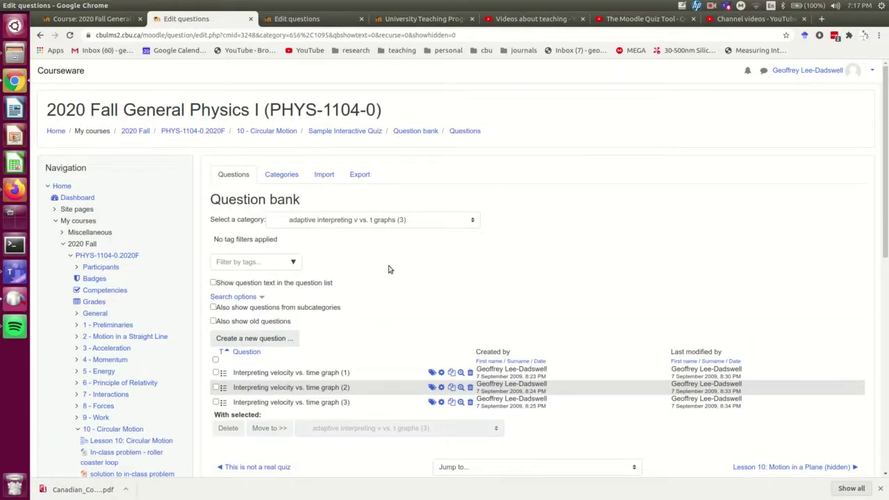
pyautogui.click(429, 221)
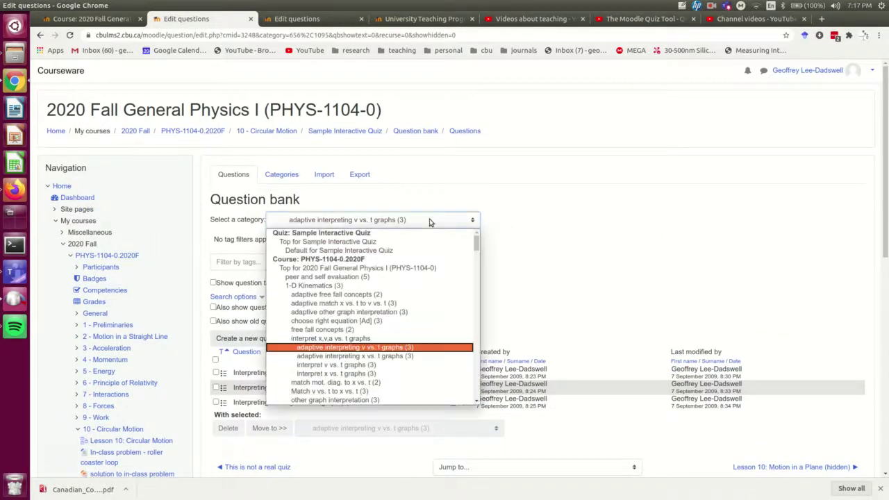
pyautogui.click(345, 294)
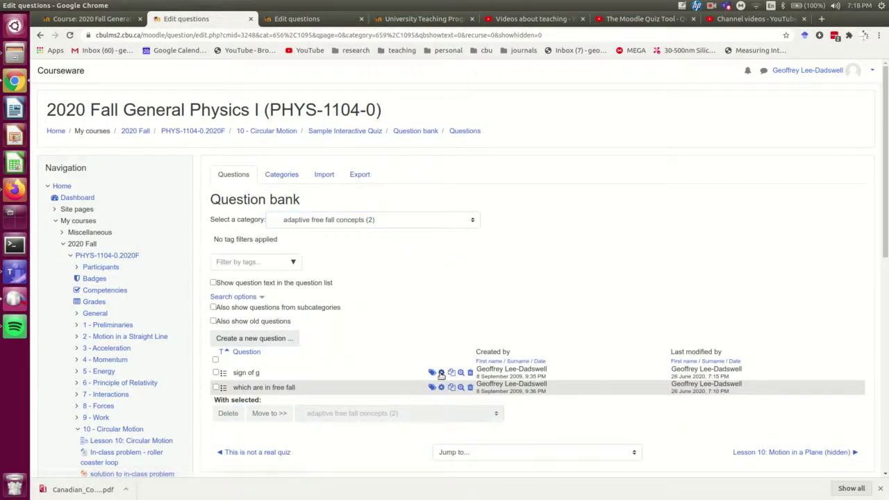
# Edit the sign of g question and expand its Multiple tries section
pyautogui.click(441, 373)
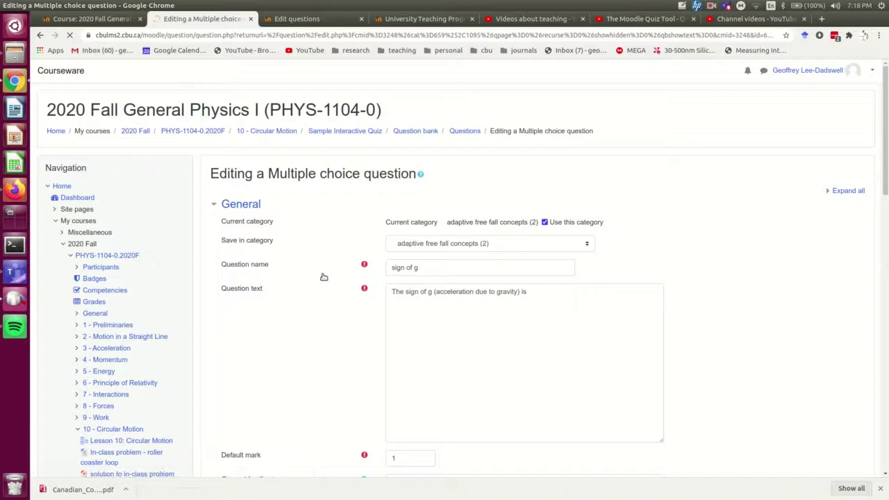
pyautogui.scroll(-3, 312, 264)
pyautogui.scroll(-5, 293, 224)
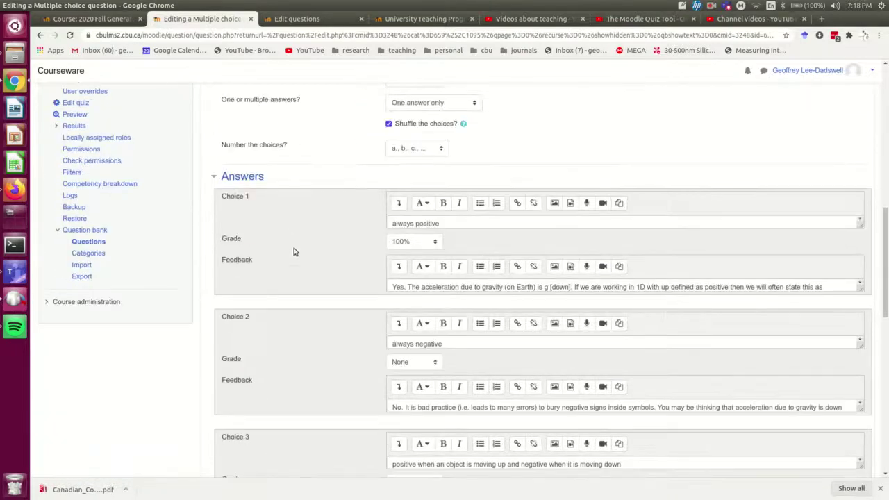
pyautogui.click(510, 287)
pyautogui.scroll(-4, 321, 321)
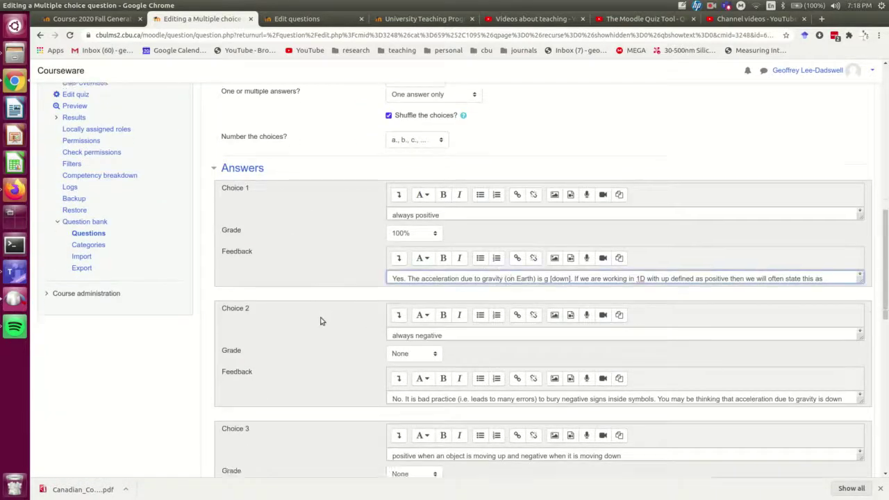
pyautogui.scroll(-4, 313, 288)
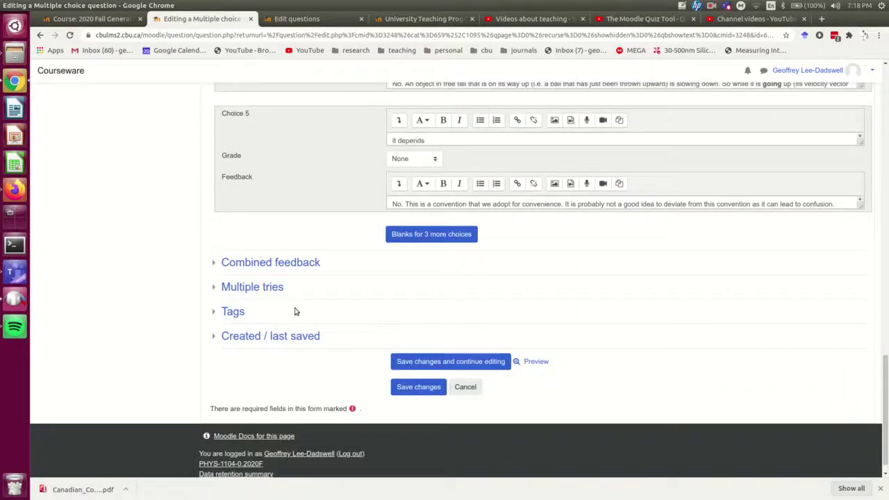
pyautogui.click(277, 287)
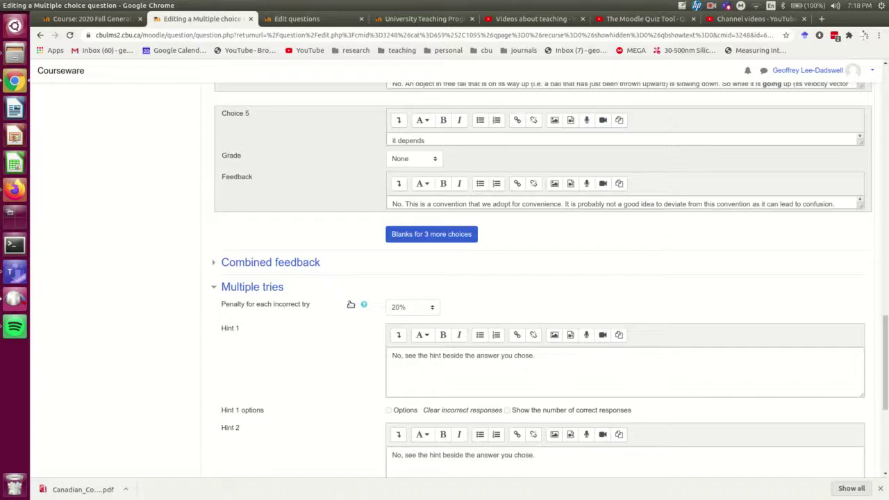
pyautogui.scroll(-2, 279, 322)
# Add a period to the end of Hint 2 and review the Hint 1 and Choice 3 feedback text
pyautogui.click(559, 257)
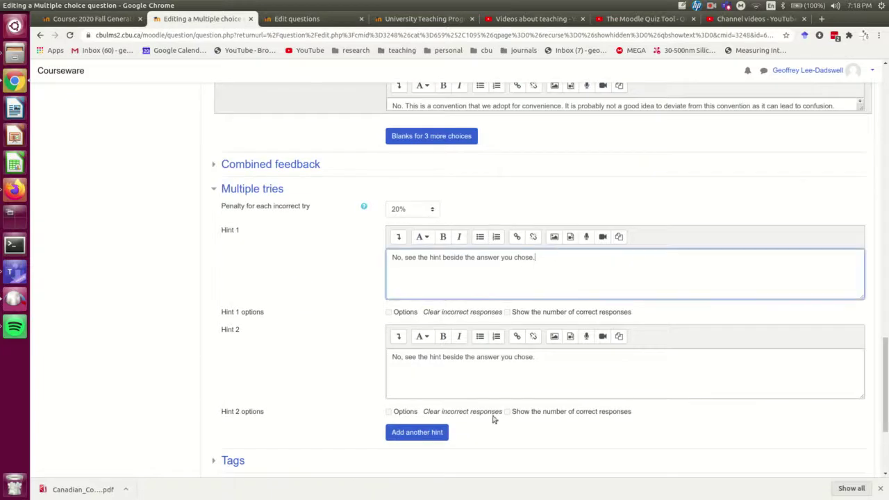
pyautogui.click(551, 359)
pyautogui.write('.')
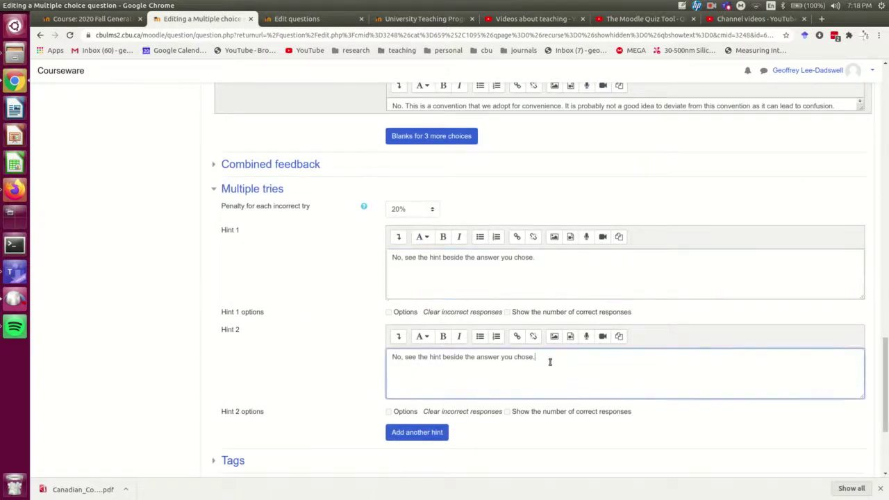
pyautogui.click(538, 258)
pyautogui.scroll(6, 338, 250)
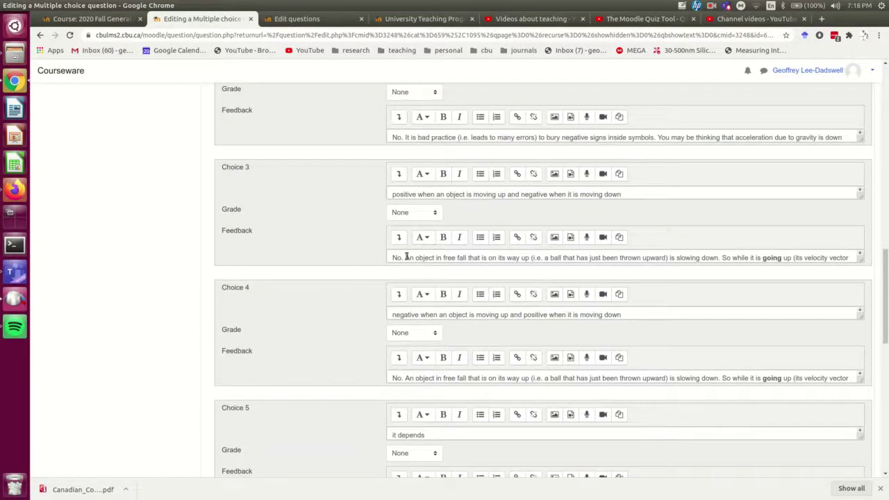
pyautogui.click(406, 257)
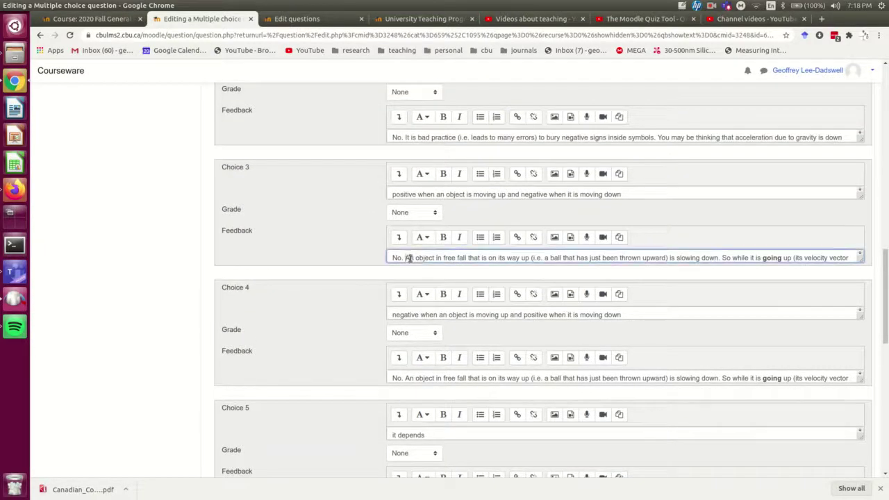
pyautogui.moveTo(406, 257); pyautogui.dragTo(436, 257)
pyautogui.click(311, 250)
pyautogui.scroll(-2, 313, 249)
pyautogui.scroll(-3, 313, 248)
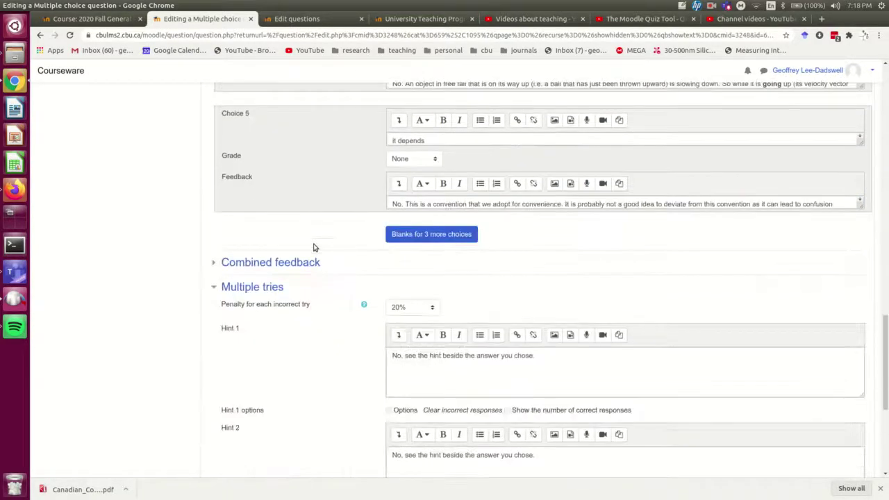